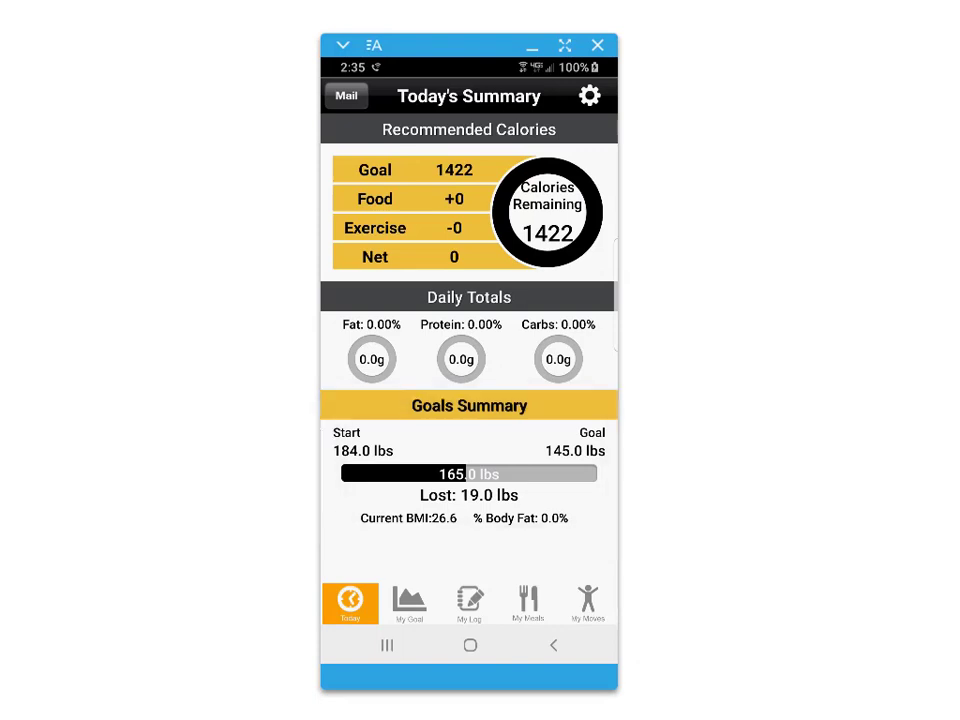
View the goal weight progress chart over 60 and then 90 days.
left_click(409, 608)
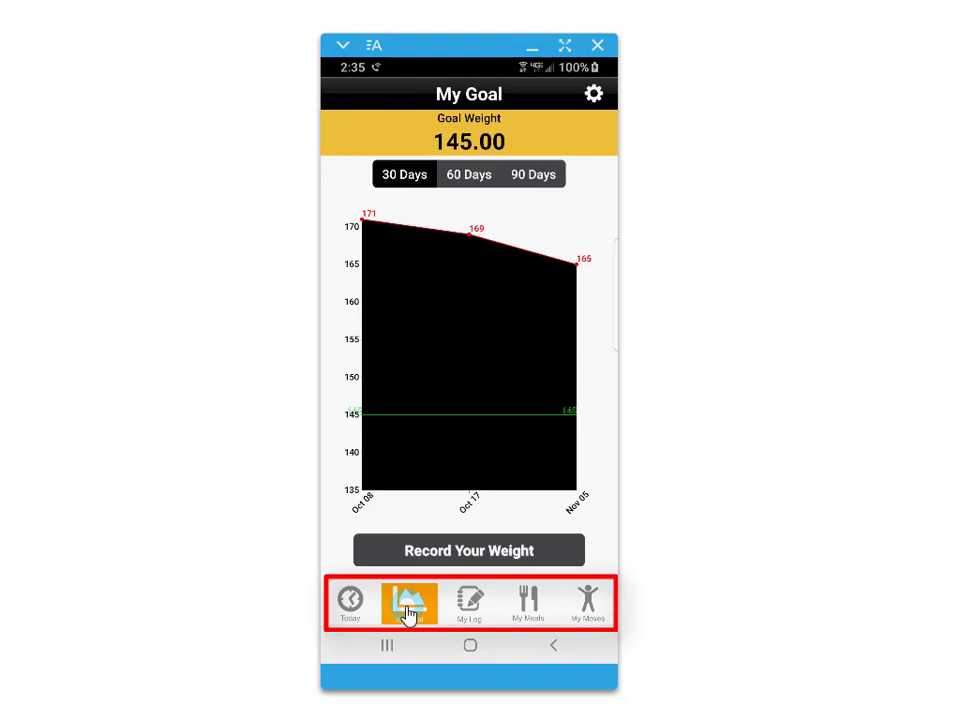
left_click(470, 180)
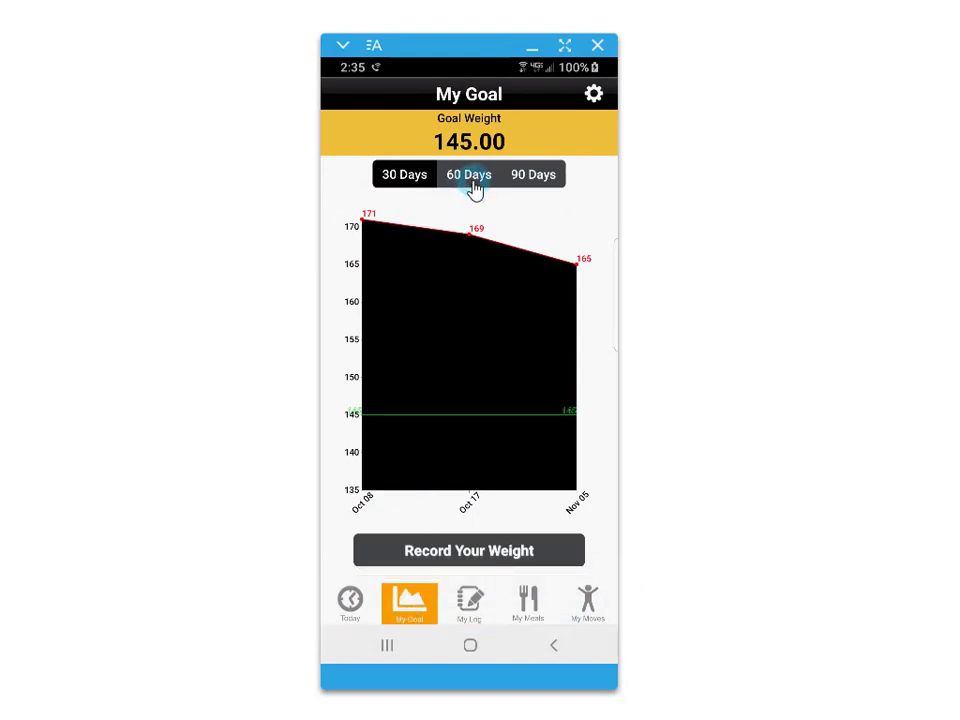
left_click(512, 186)
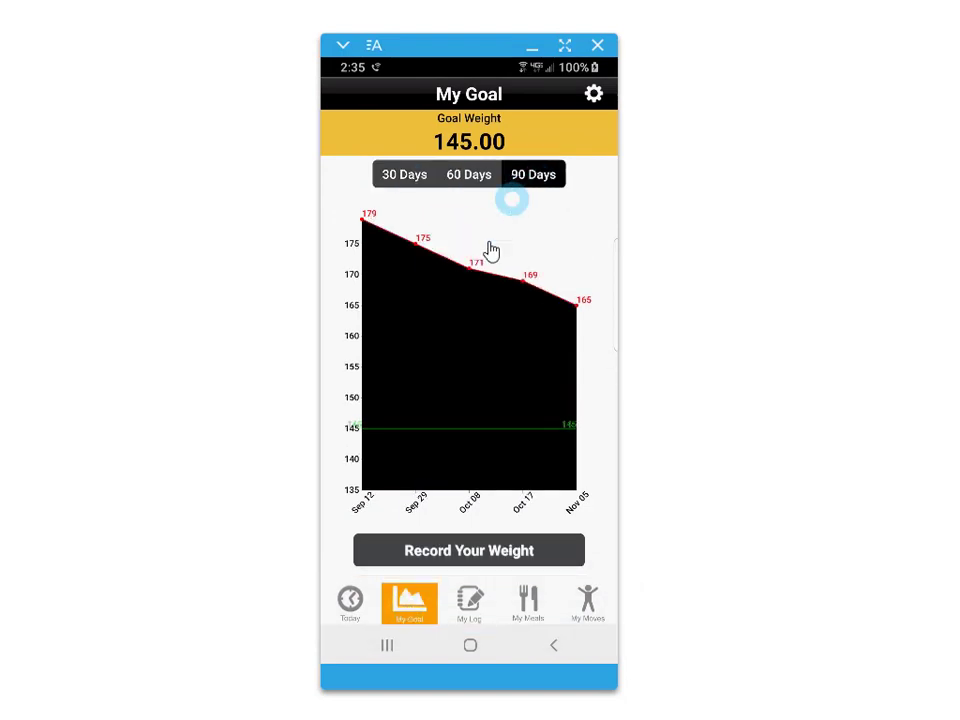
Tour My Log, My Meals, My Moves and Settings, ending on the My Meals plan list.
left_click(473, 604)
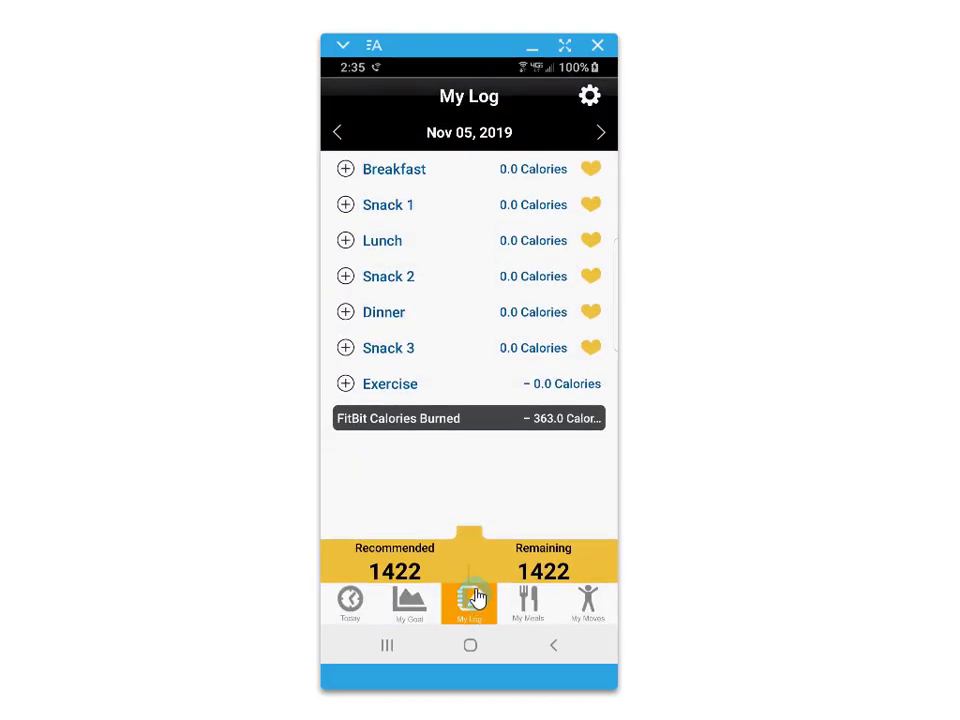
left_click(531, 598)
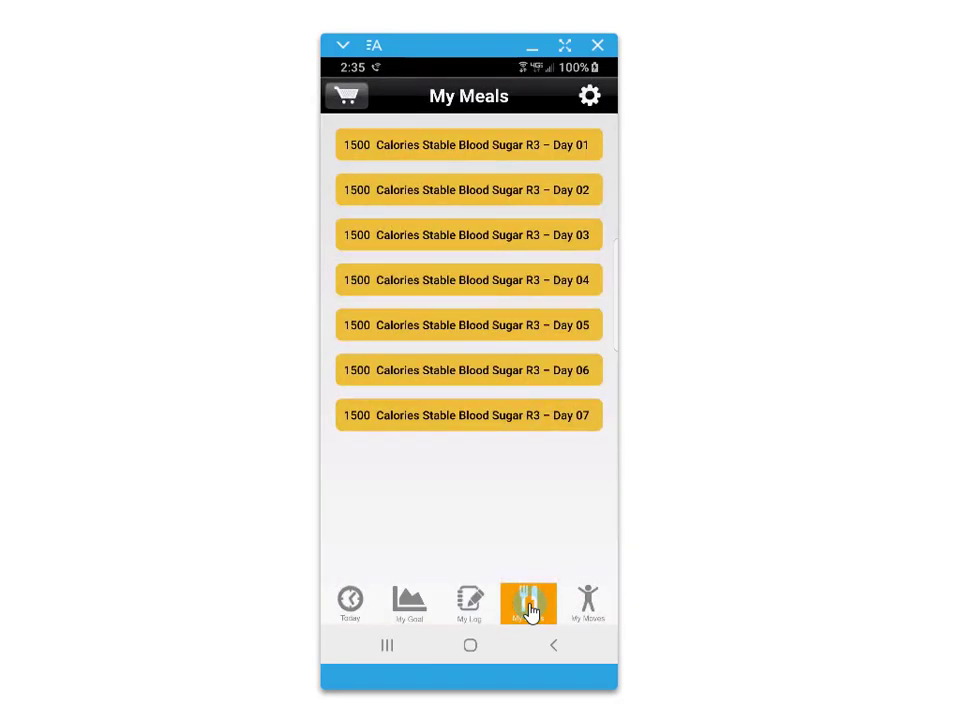
left_click(590, 598)
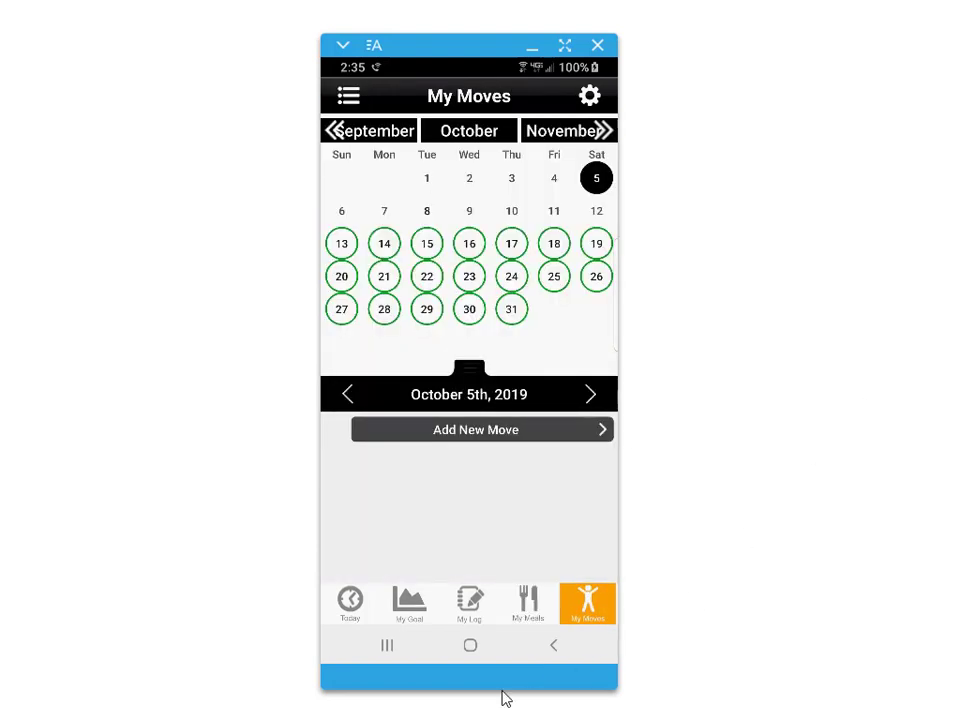
left_click(551, 499)
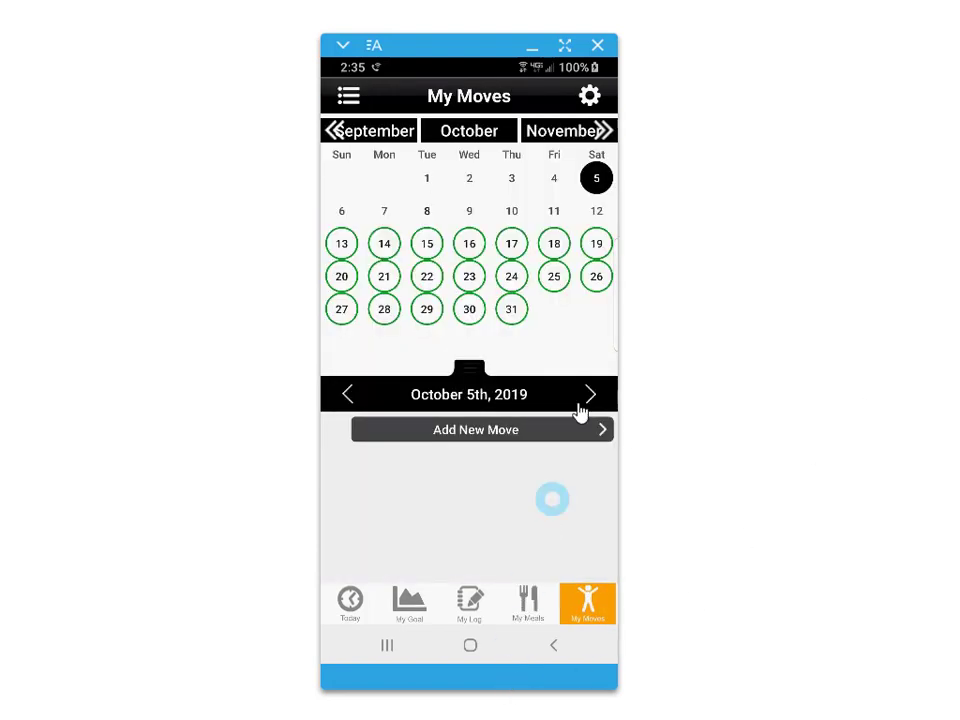
left_click(588, 98)
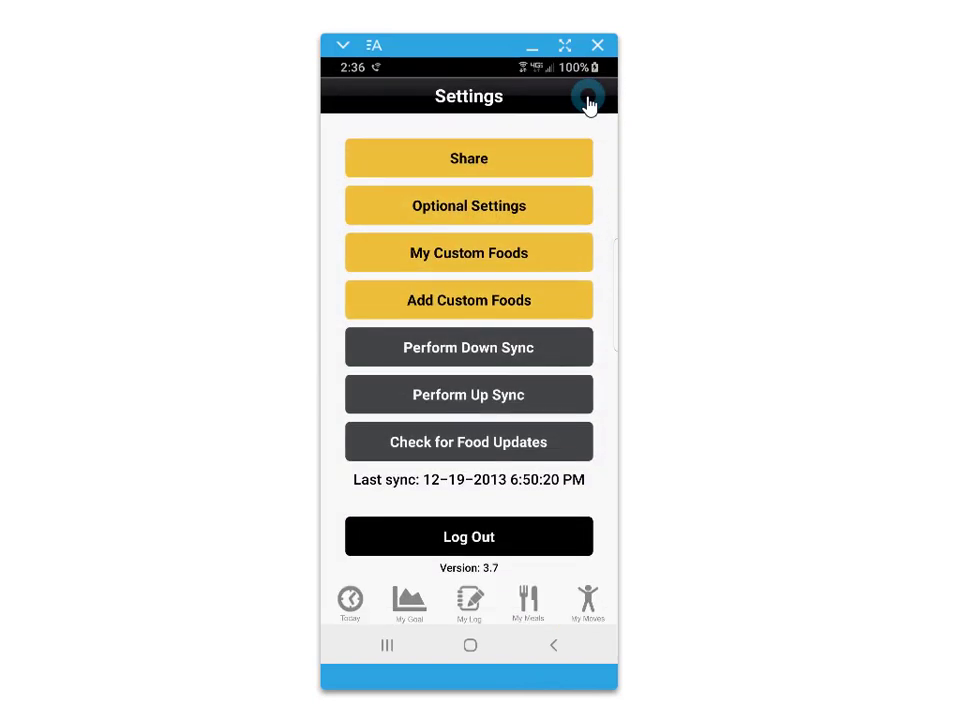
left_click(555, 647)
left_click(533, 614)
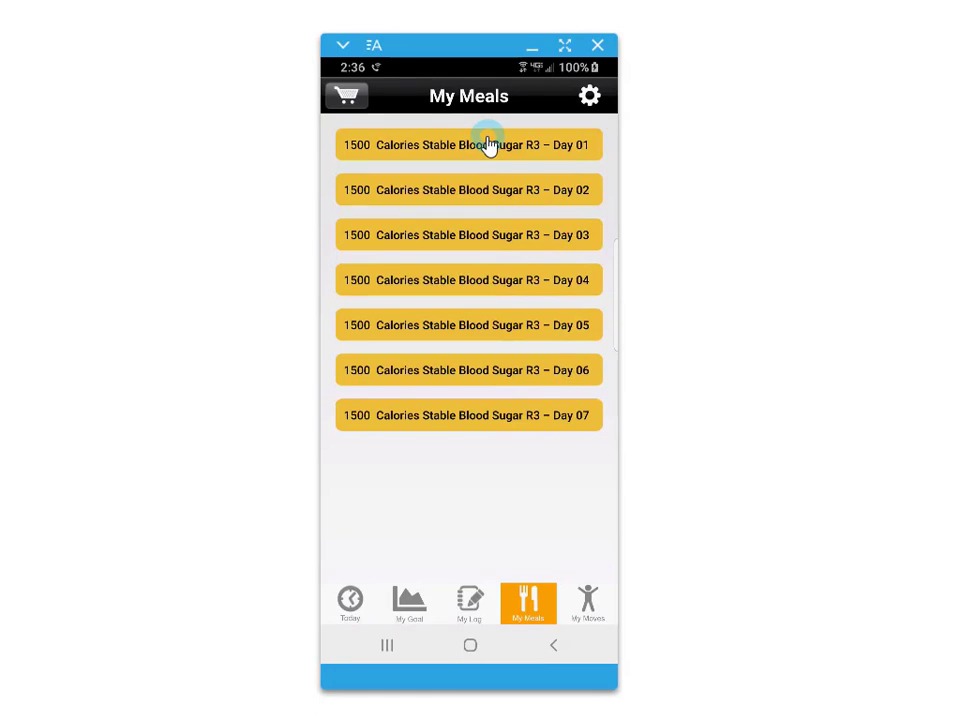
Create a new grocery list from the Day 01–05 plans, review it, and return to the plans.
left_click(349, 96)
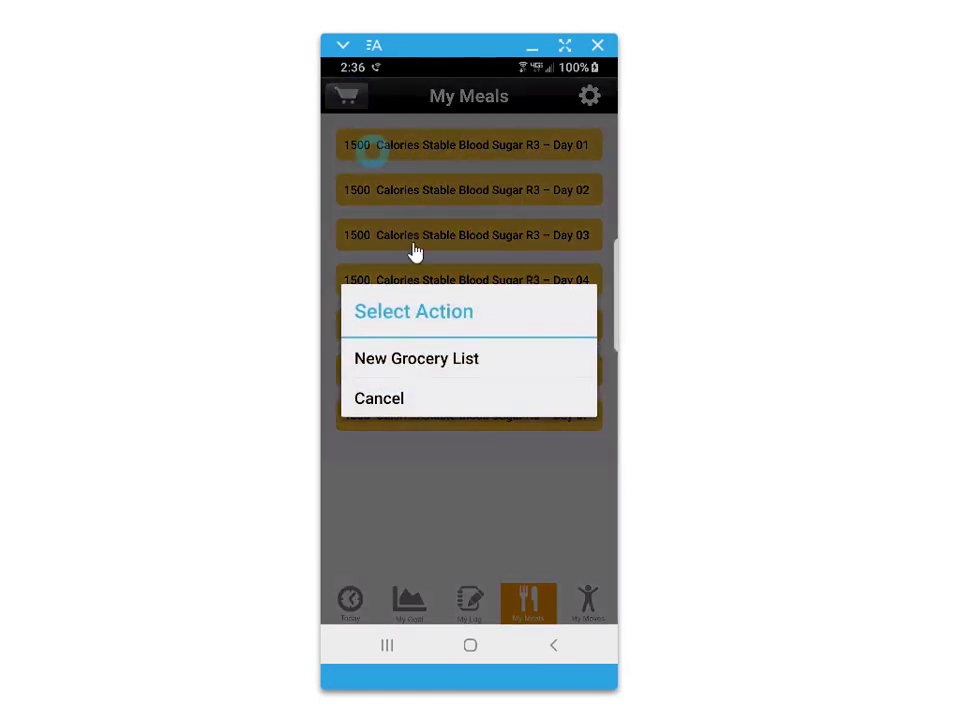
left_click(441, 362)
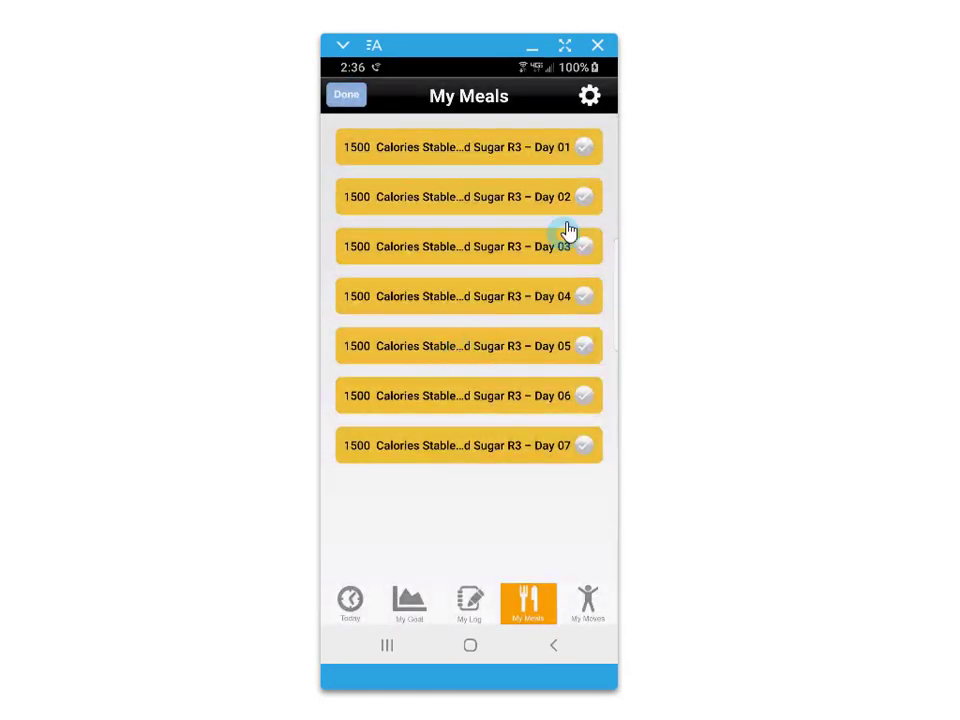
left_click(587, 246)
left_click(587, 296)
left_click(588, 346)
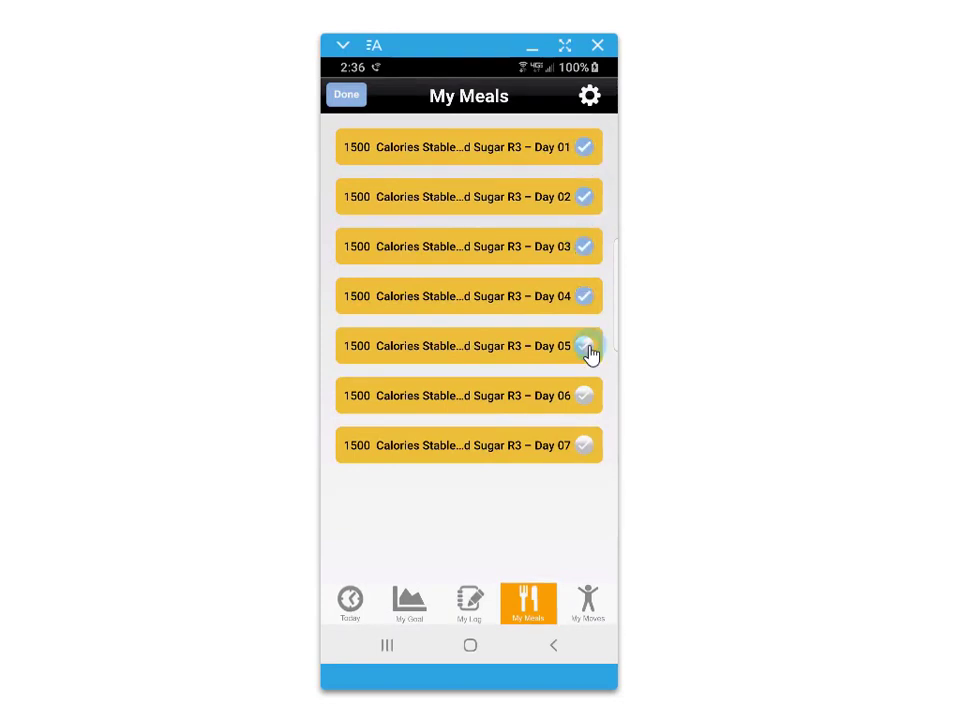
left_click(589, 390)
left_click(334, 96)
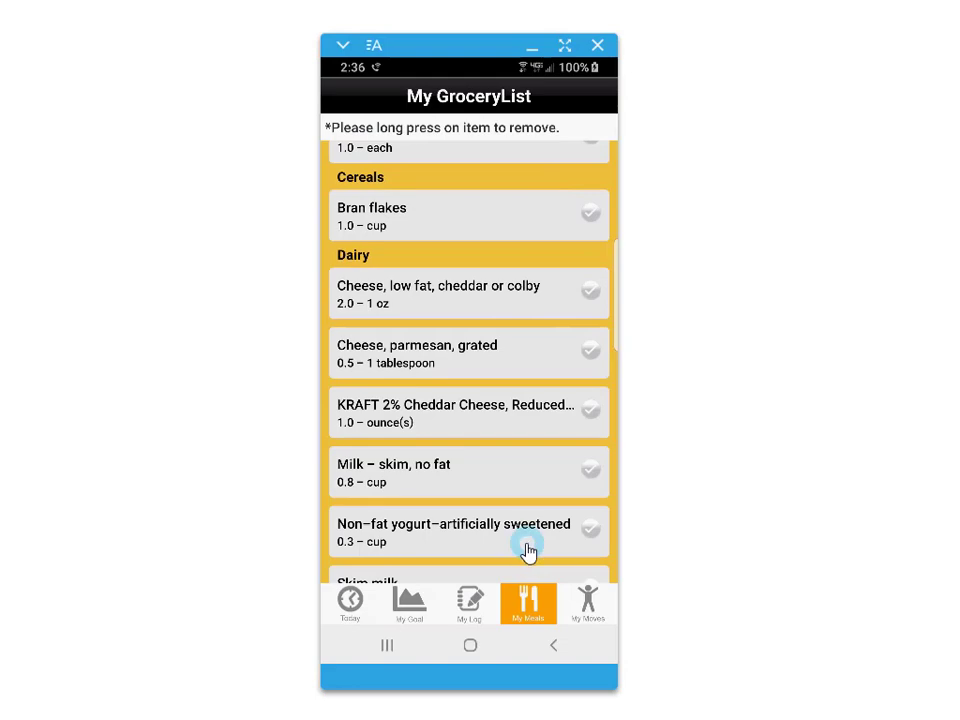
left_click_drag(531, 521, 539, 189)
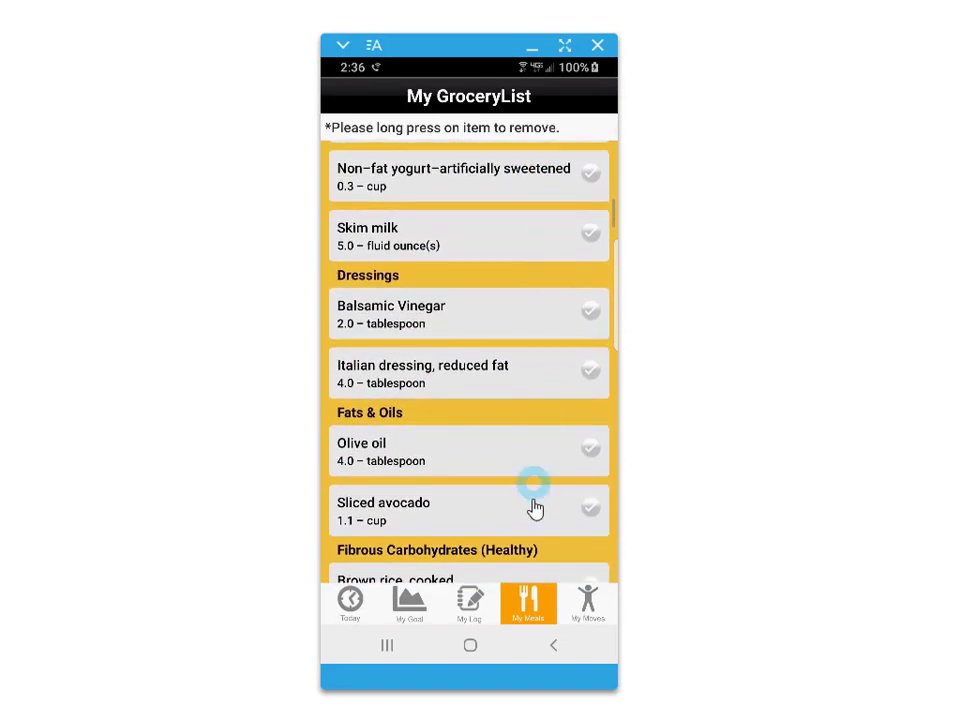
left_click_drag(529, 529, 520, 148)
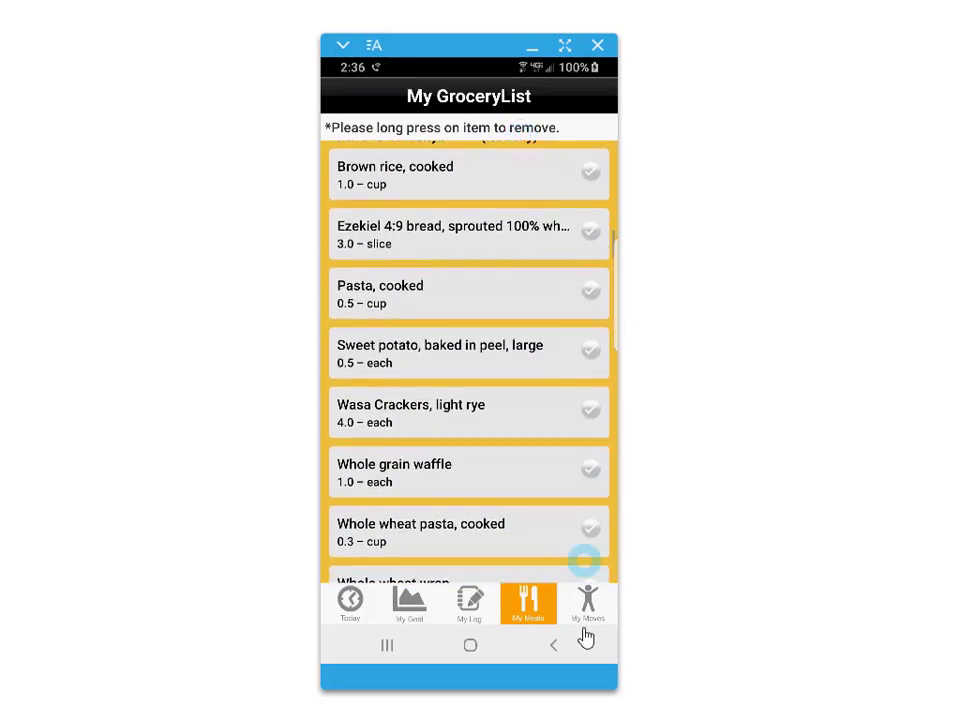
left_click(555, 647)
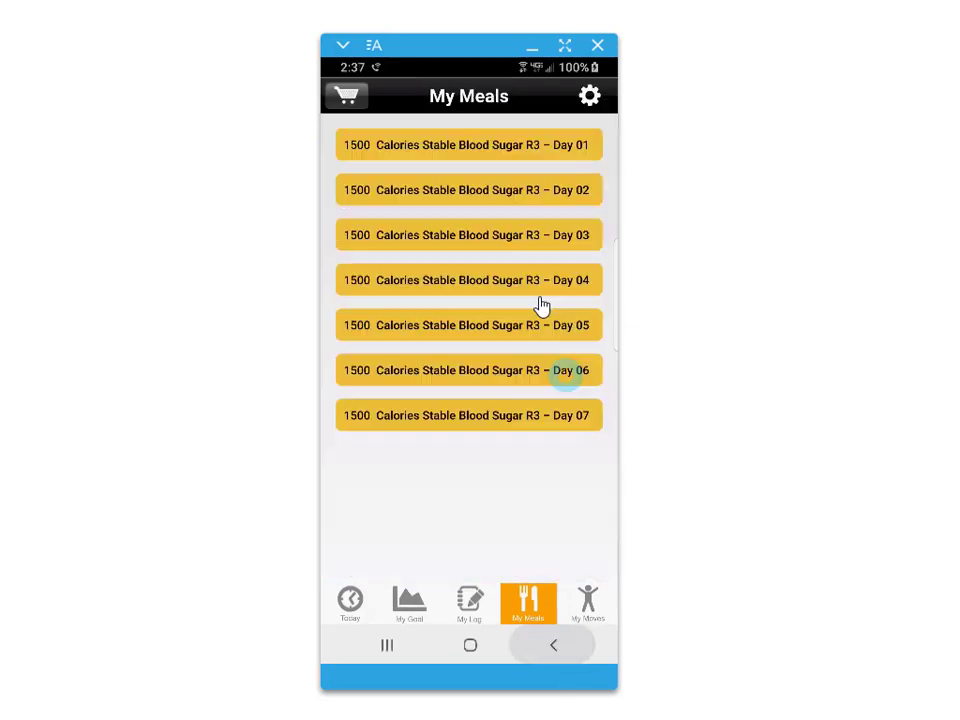
In Day 02's breakfast, exchange Strawberries for Grapefruit.
left_click(449, 196)
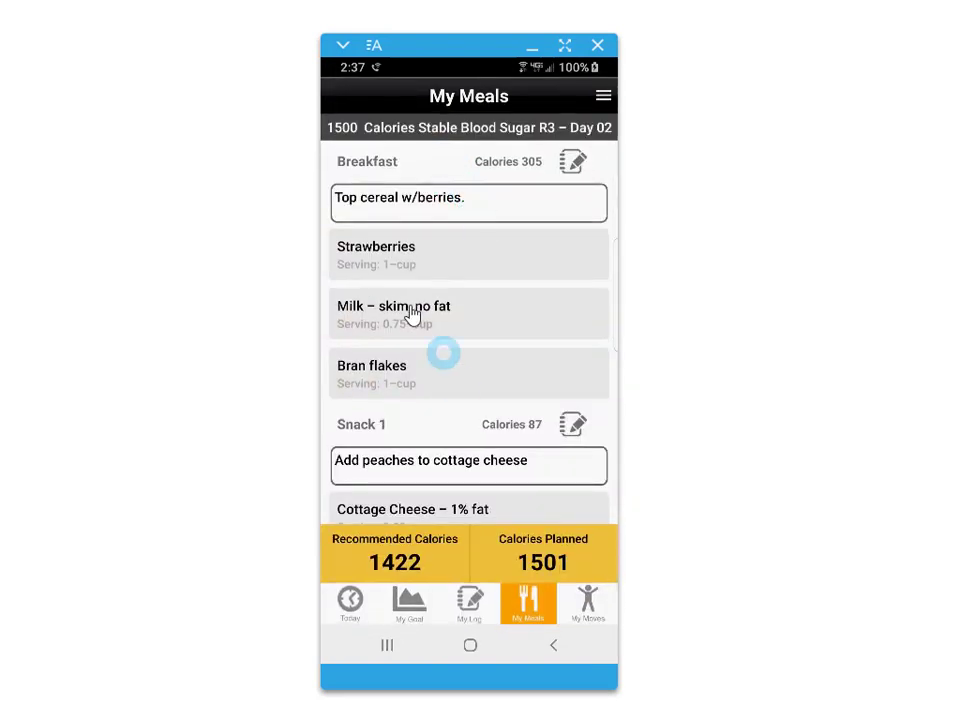
left_click(366, 252)
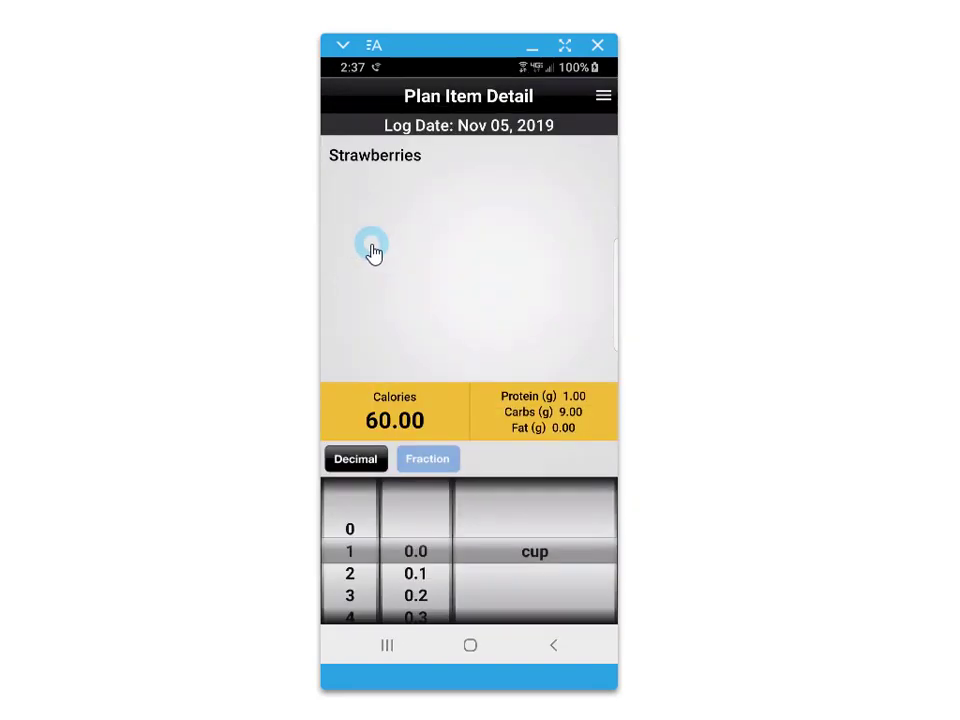
left_click(604, 97)
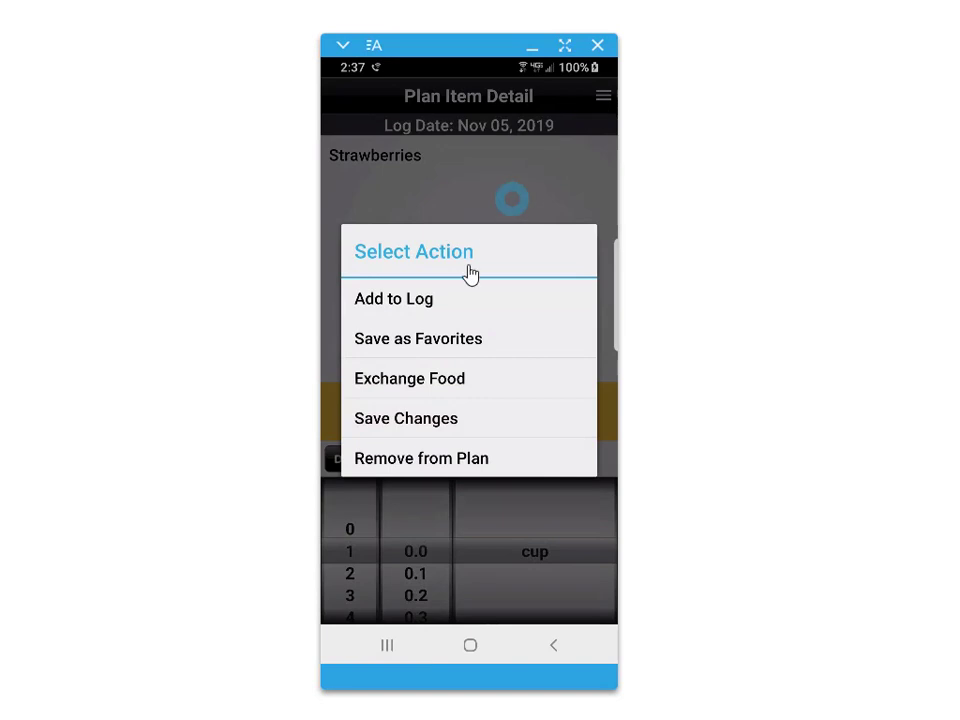
left_click(420, 390)
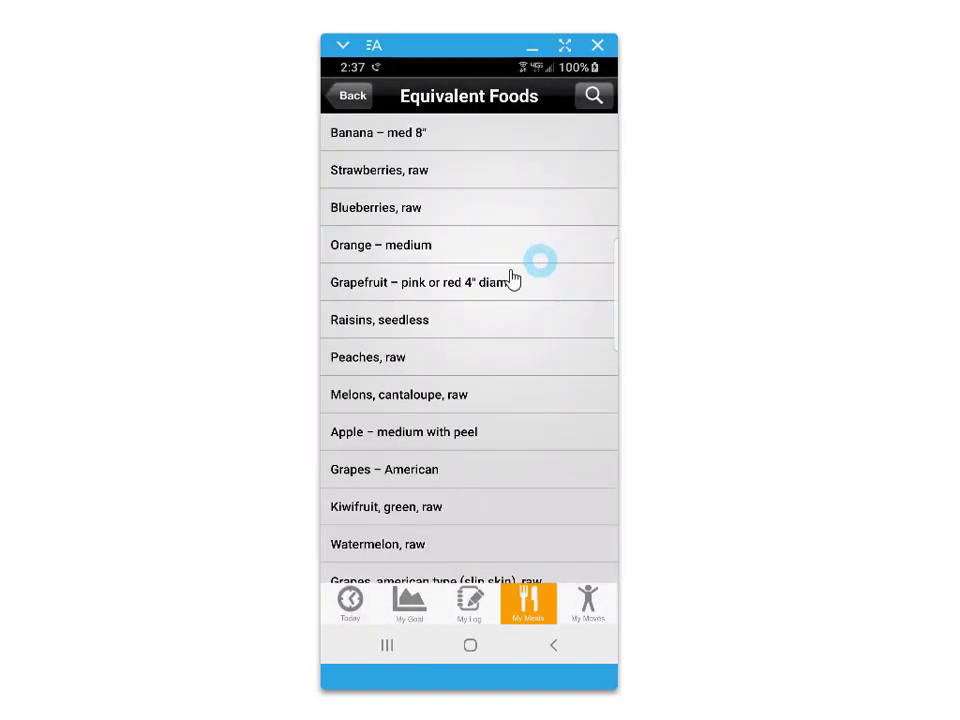
left_click(350, 287)
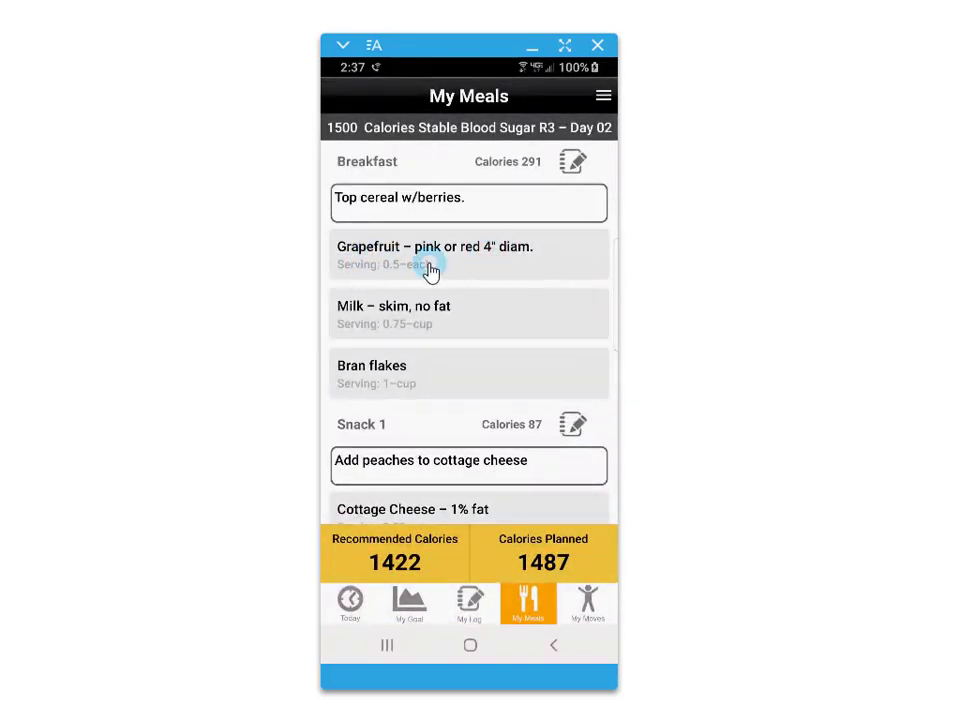
Save Bran flakes as a favorite food and return to the Day 02 plan.
left_click(372, 381)
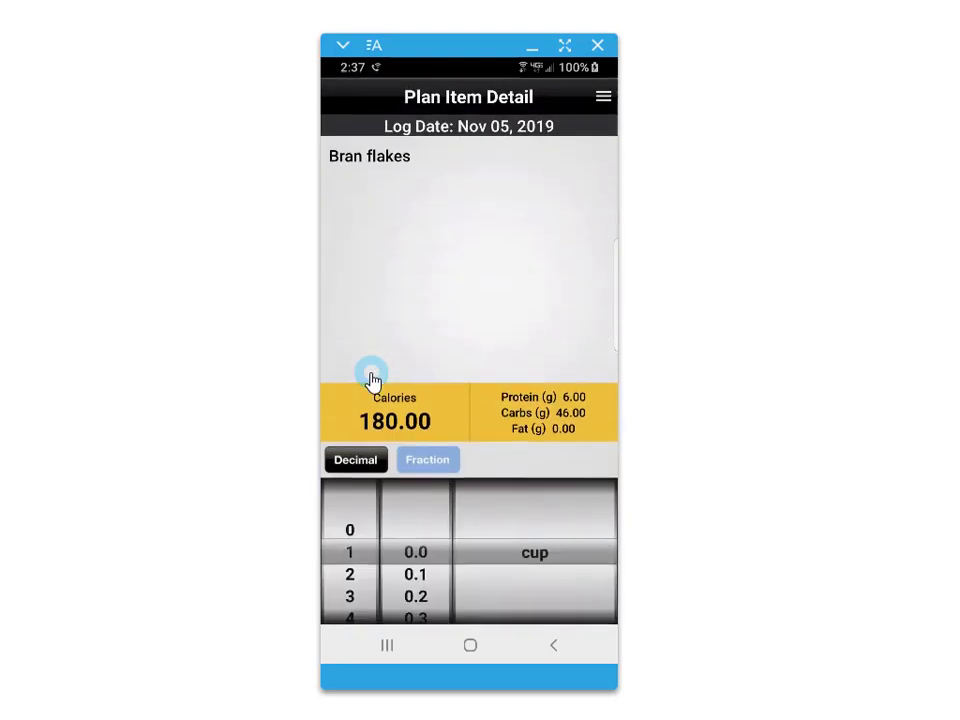
left_click(601, 98)
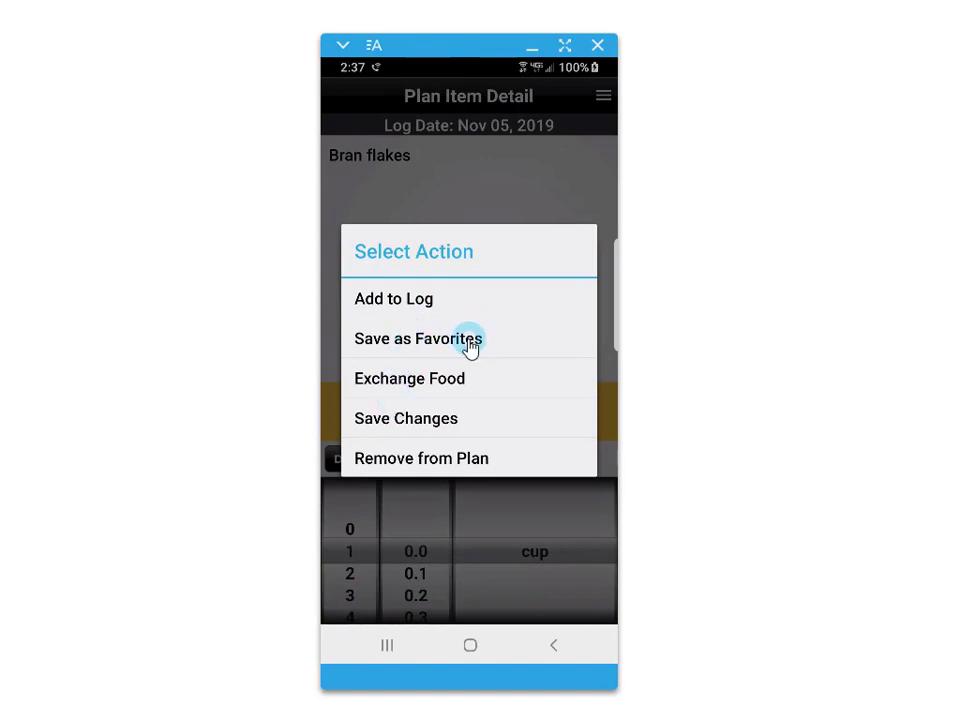
left_click(555, 647)
left_click(555, 647)
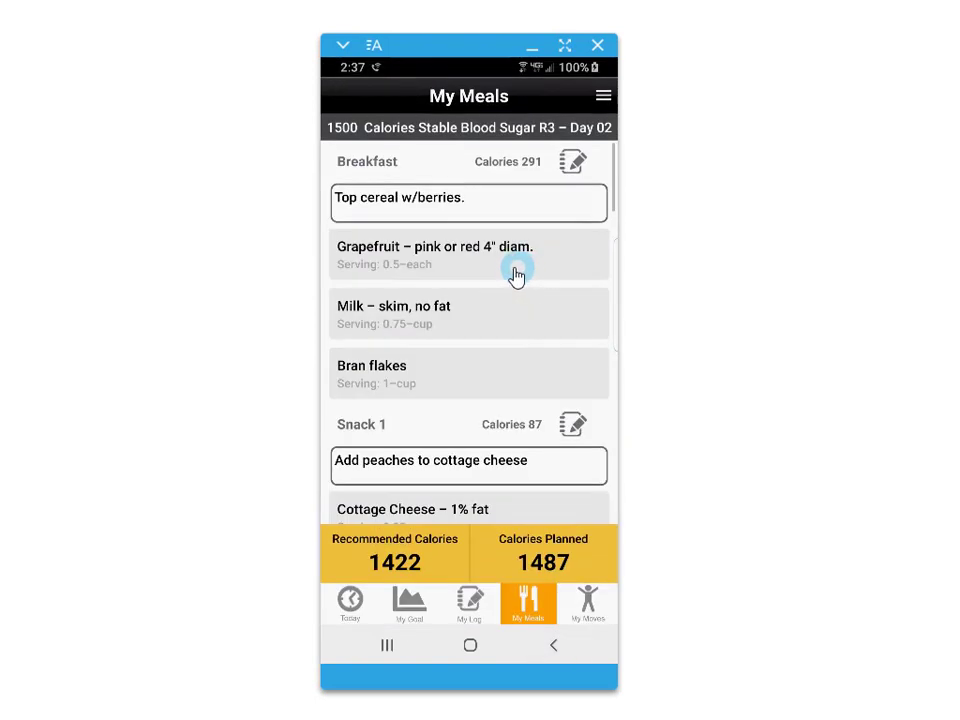
Log the Day 02 breakfast to Nov 05, 2019.
left_click(573, 164)
left_click(464, 442)
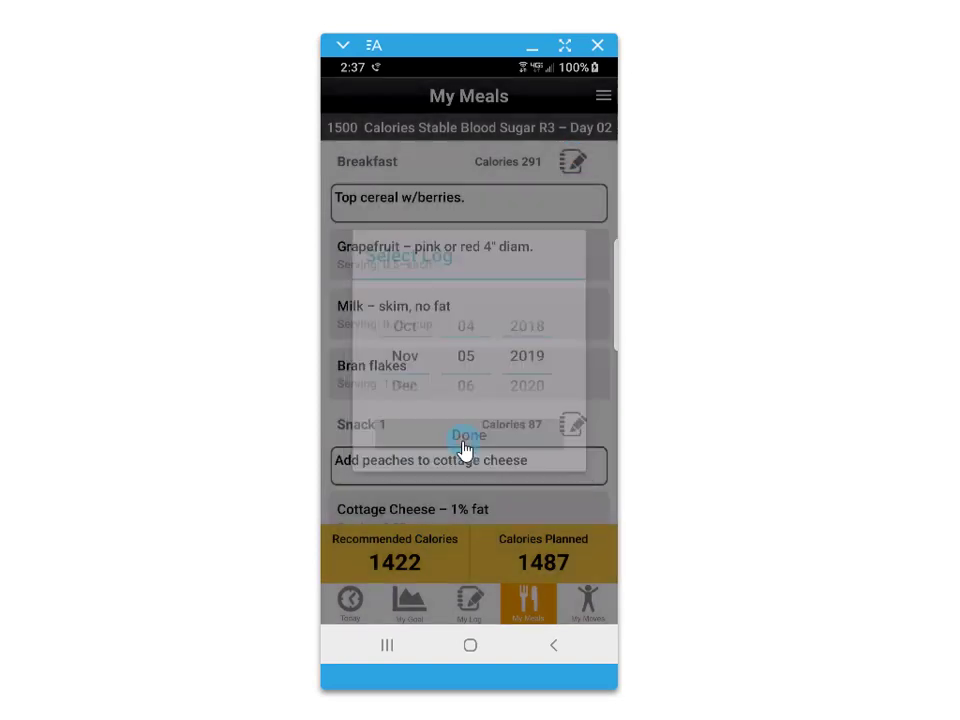
left_click(533, 432)
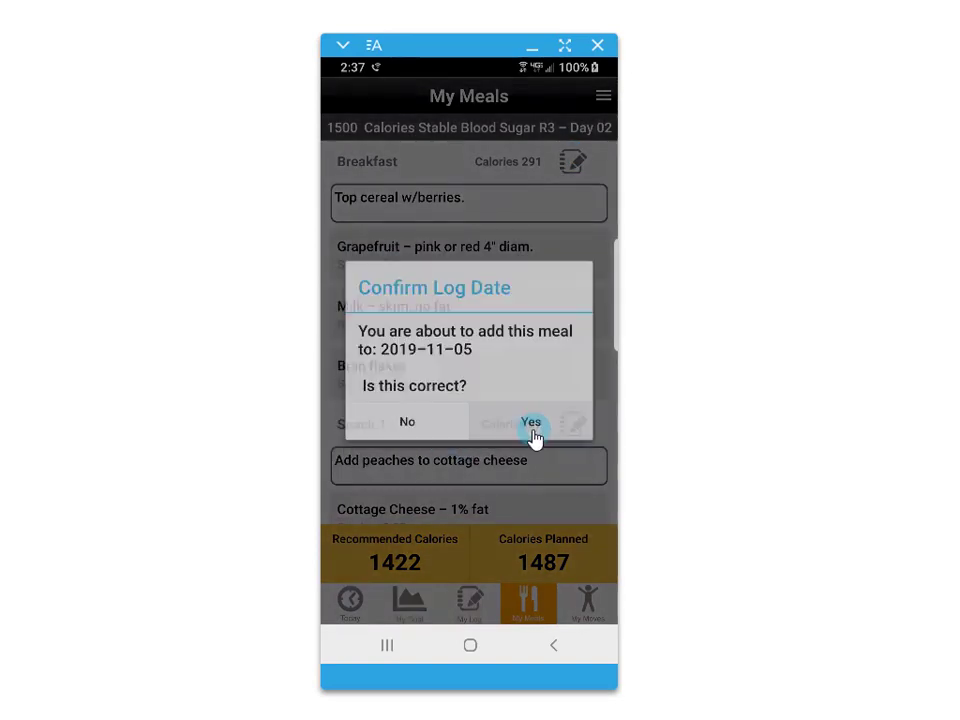
scroll(536, 392, "down", 5)
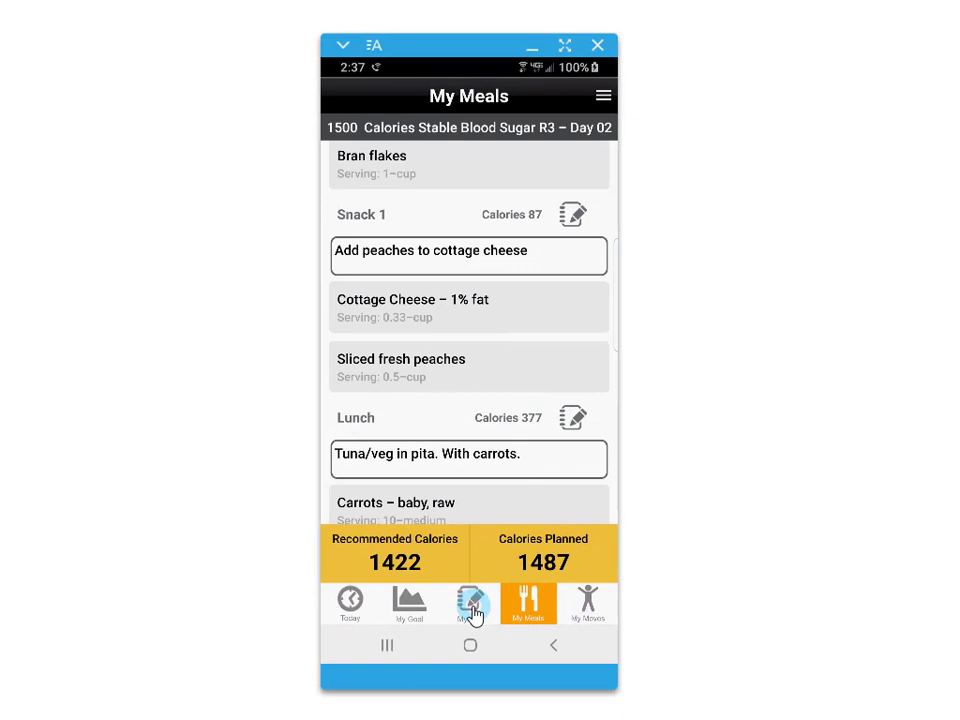
Save Nov 05's breakfast as favourite meal 'MyBest BF', then move to Nov 06.
left_click(471, 603)
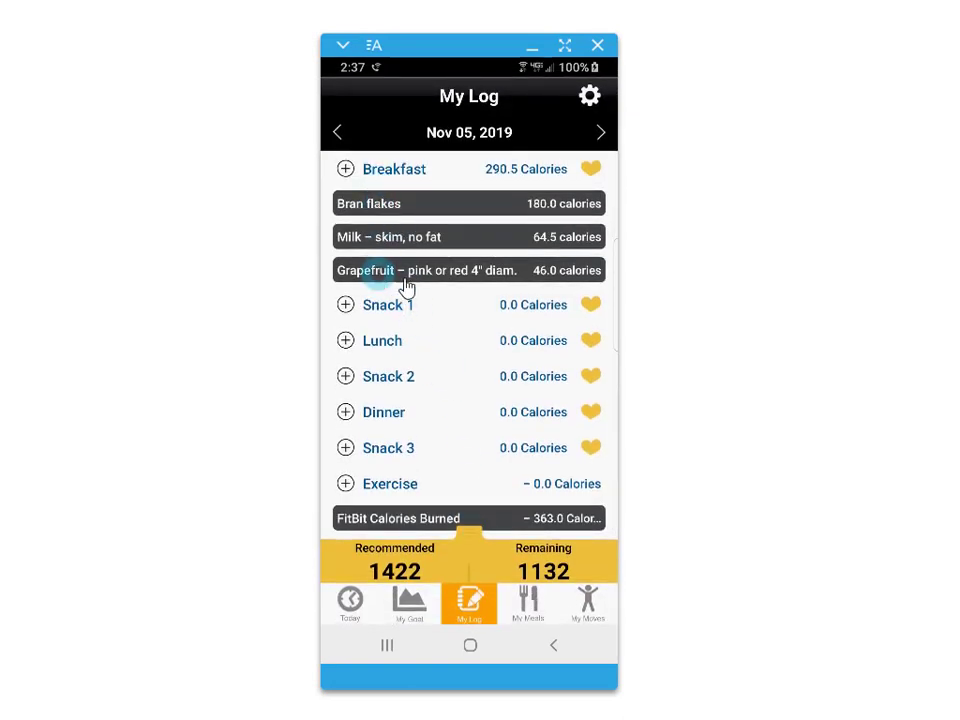
left_click(590, 174)
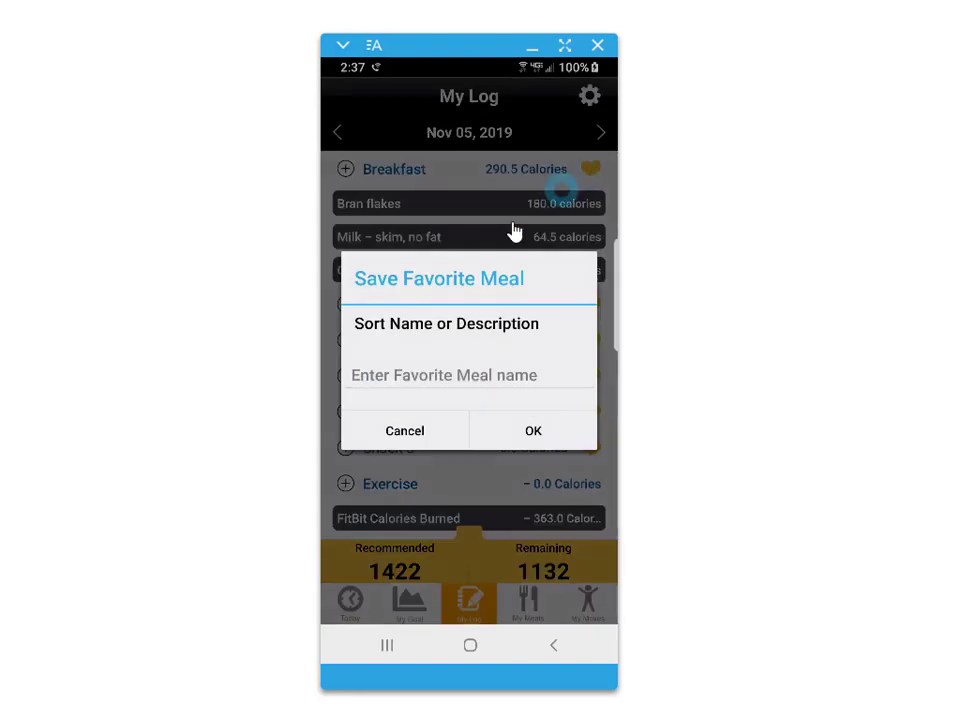
left_click(424, 376)
type("MyBest BF")
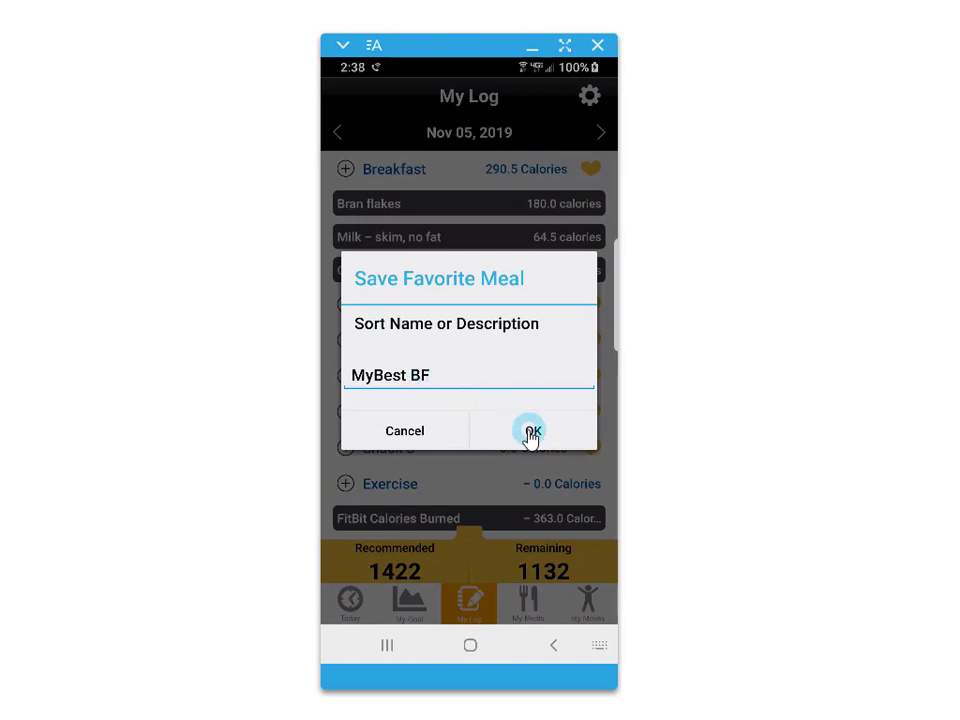
left_click(531, 432)
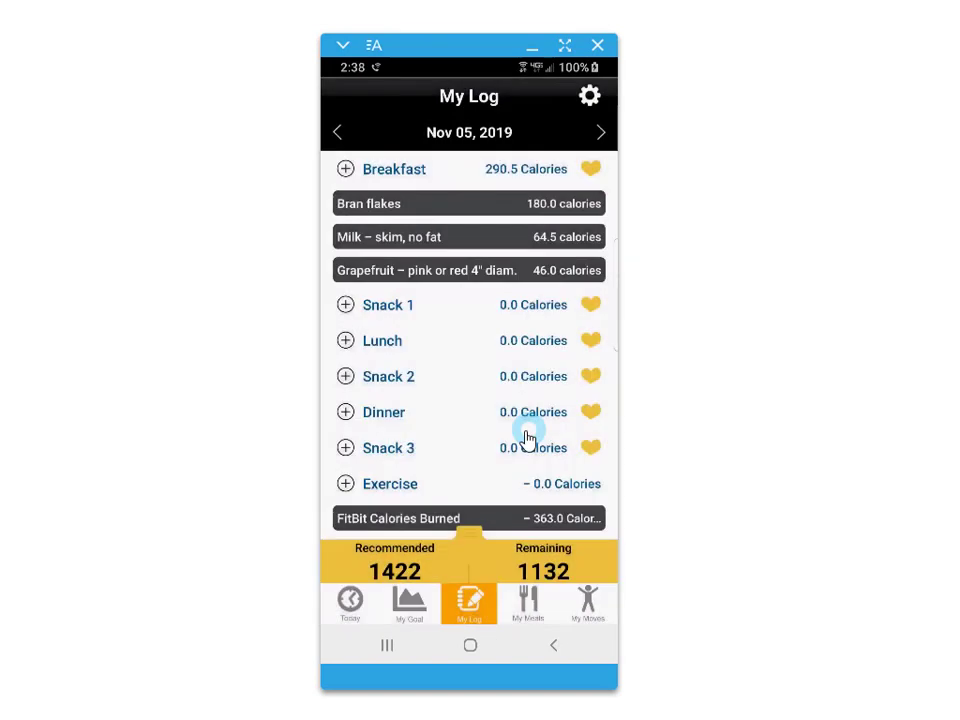
left_click(601, 134)
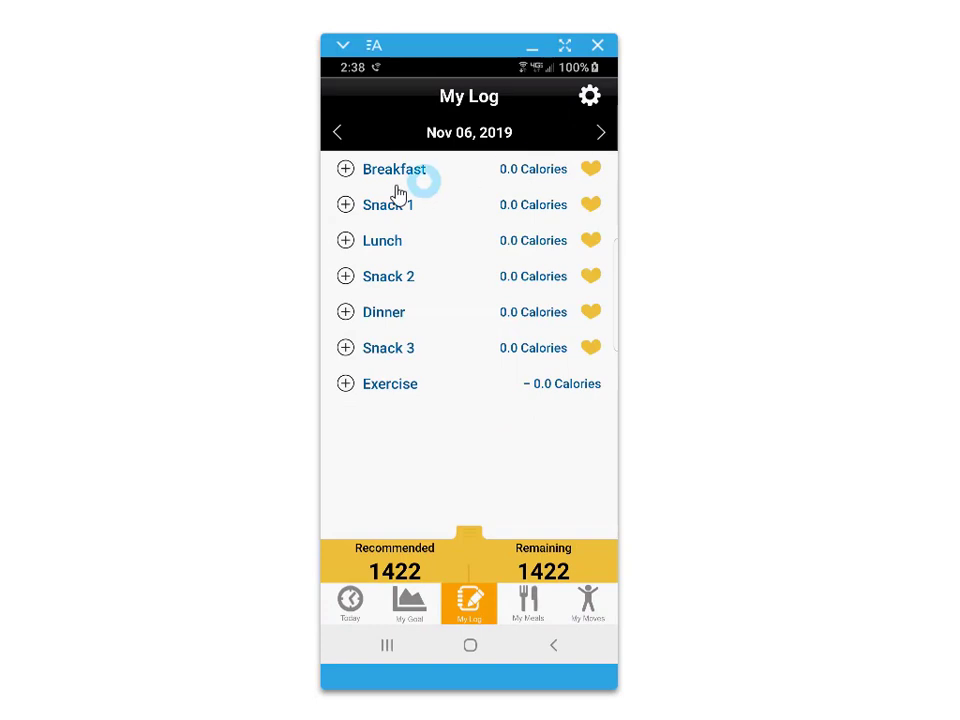
Add the favourite meal MyBest BF to Nov 06's breakfast, totalling 290.5 calories.
left_click(345, 171)
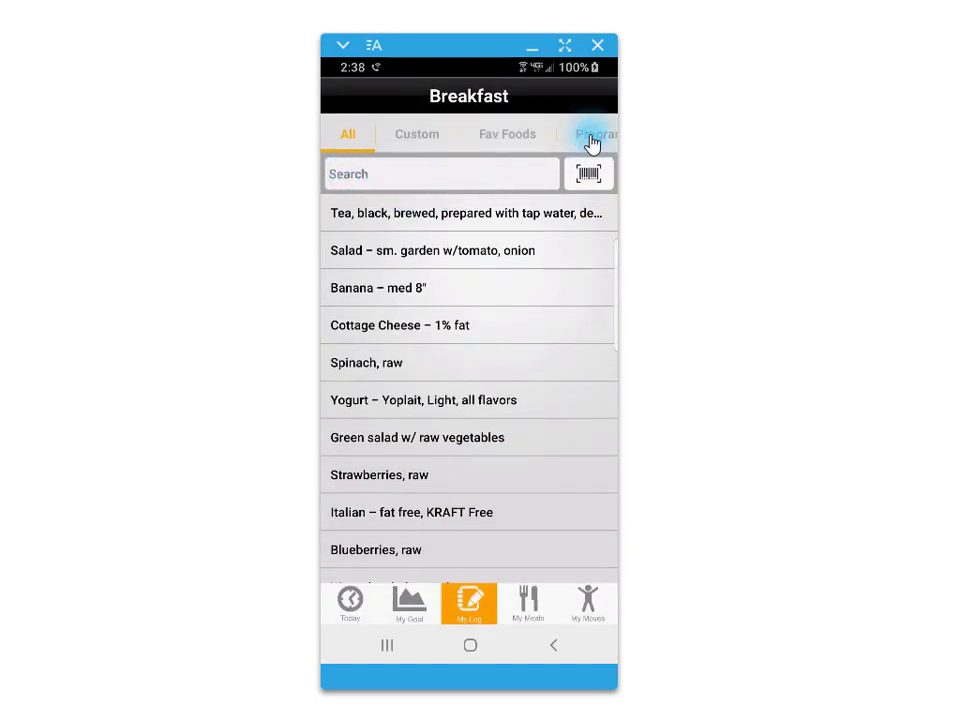
left_click_drag(591, 143, 388, 150)
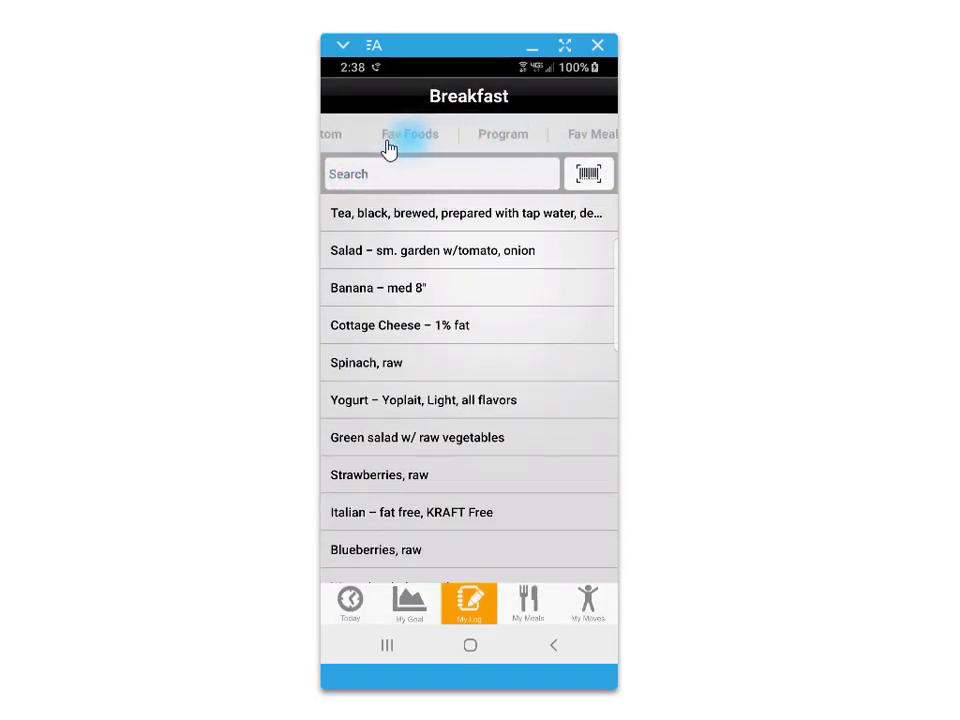
left_click(569, 145)
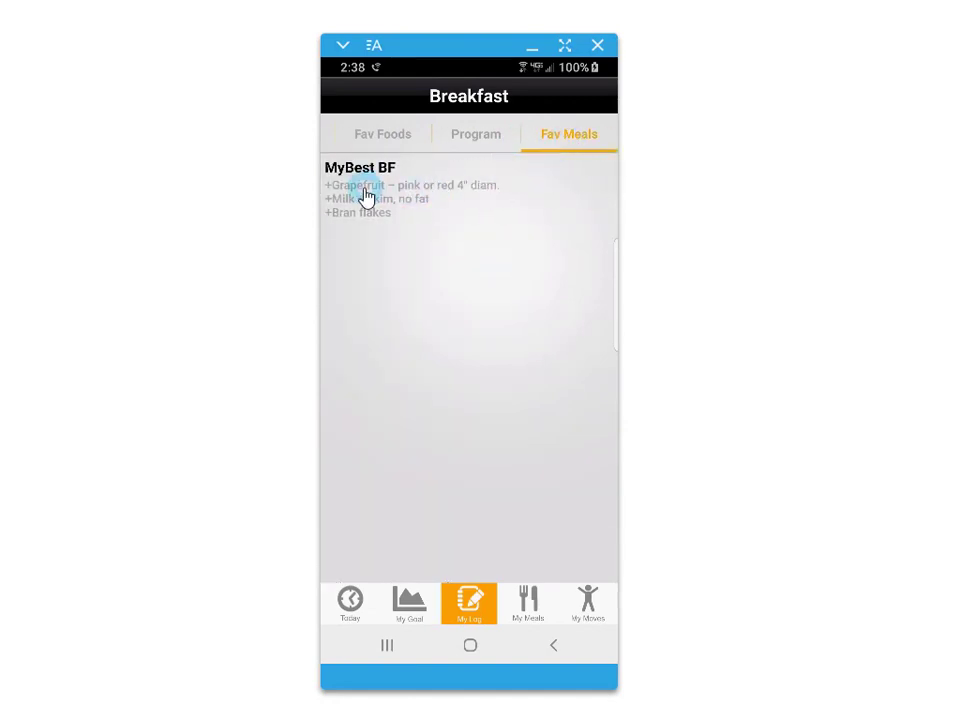
left_click(366, 197)
left_click(389, 362)
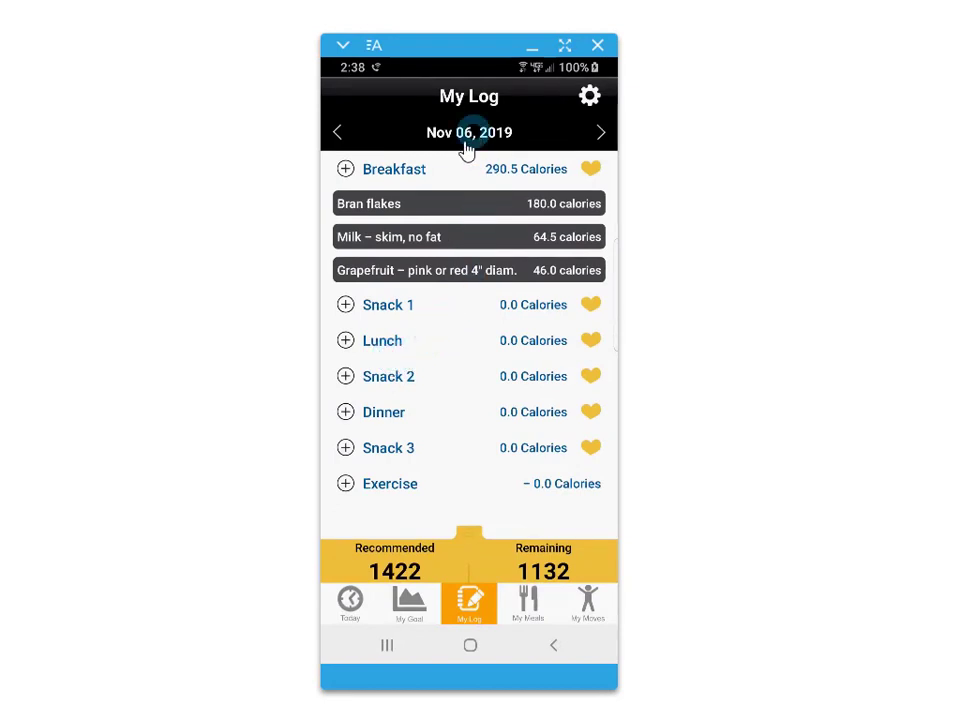
Return to Nov 05 and expand the summary to show 146.5g carbs, 58.2g protein, 31.2g fat remaining.
left_click(335, 137)
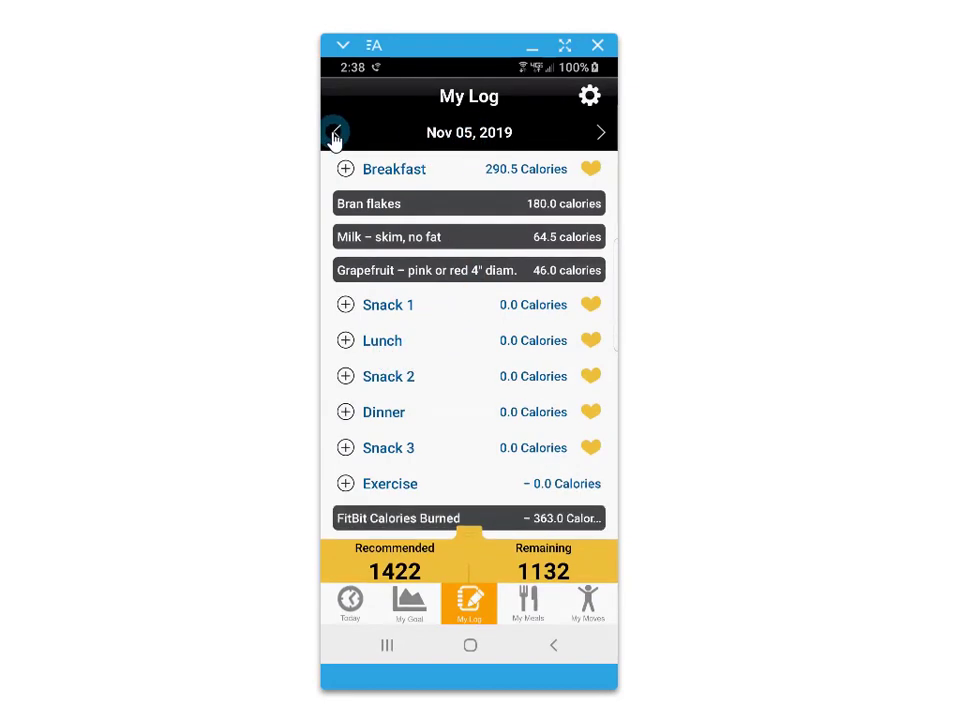
left_click(346, 341)
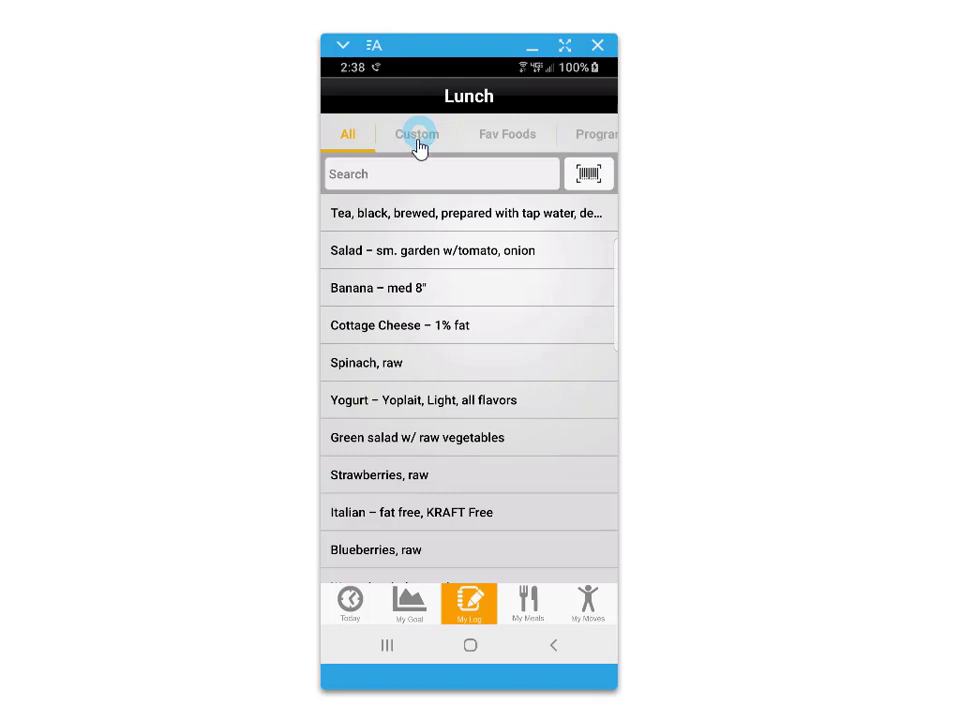
left_click(555, 647)
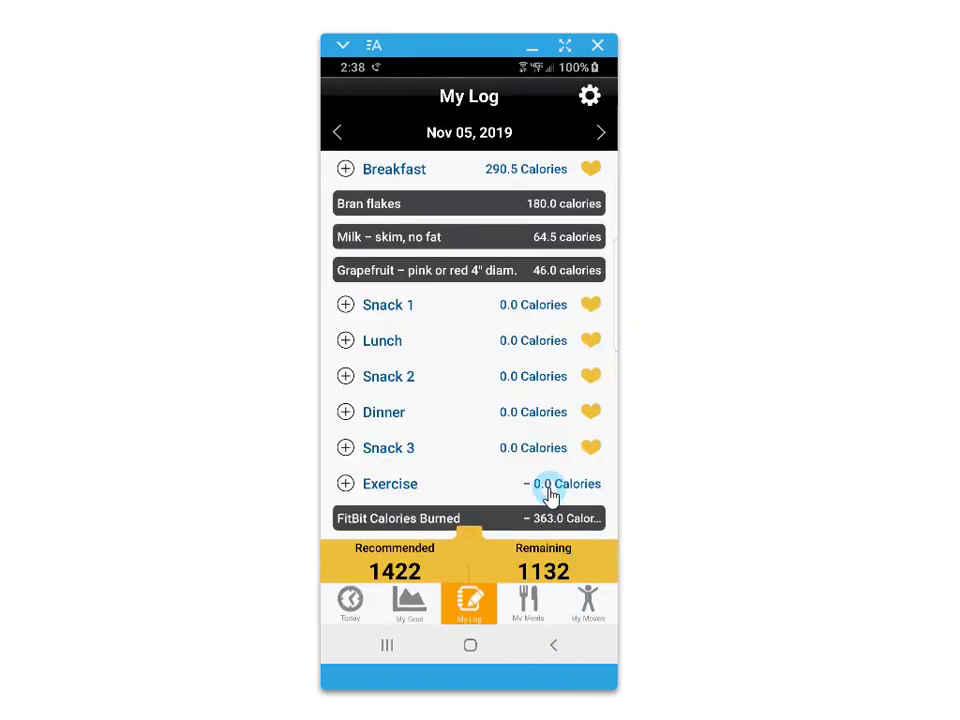
left_click(470, 538)
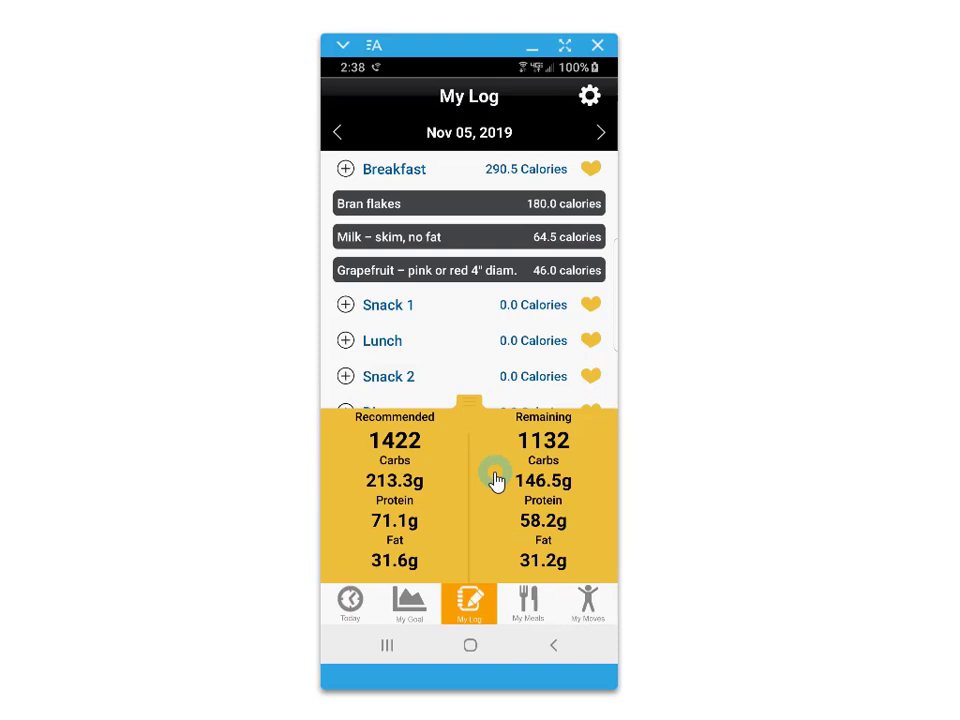
Check Today's Summary, then bring up the October 2019 My Moves calendar.
left_click(353, 602)
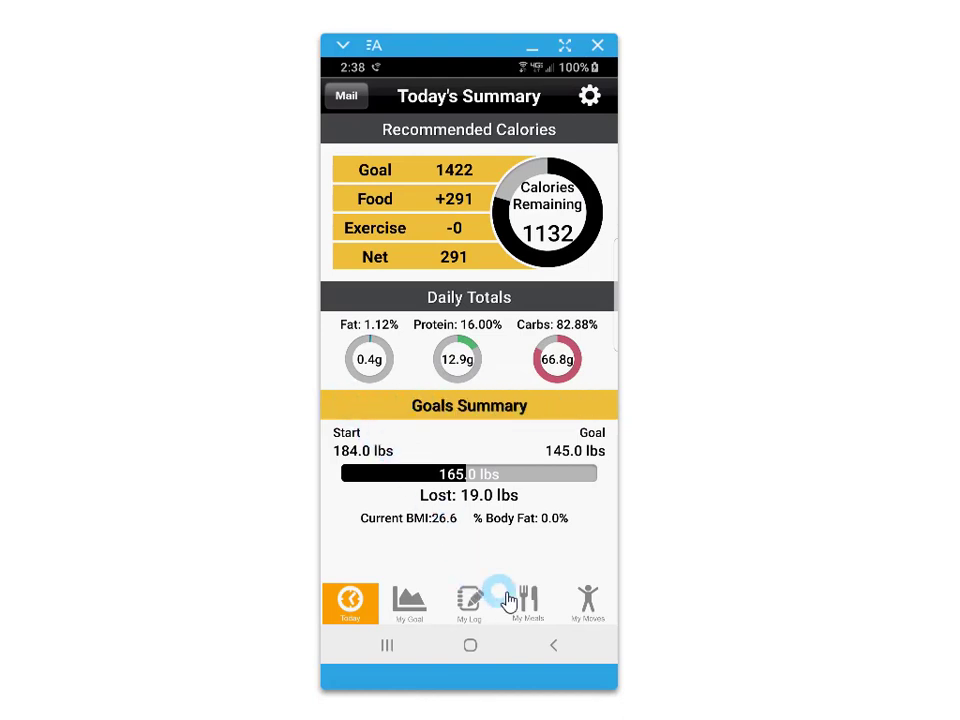
left_click(588, 599)
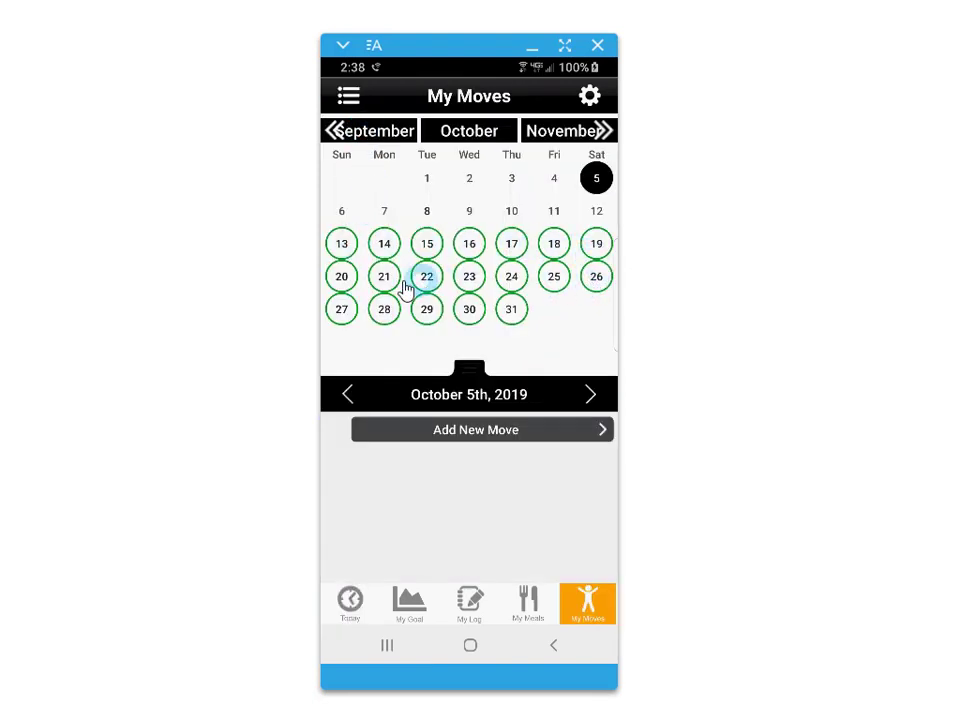
From the Oct 13 routine, view Mountain Climbers with Variations: three 25-second sets and its video.
left_click(342, 245)
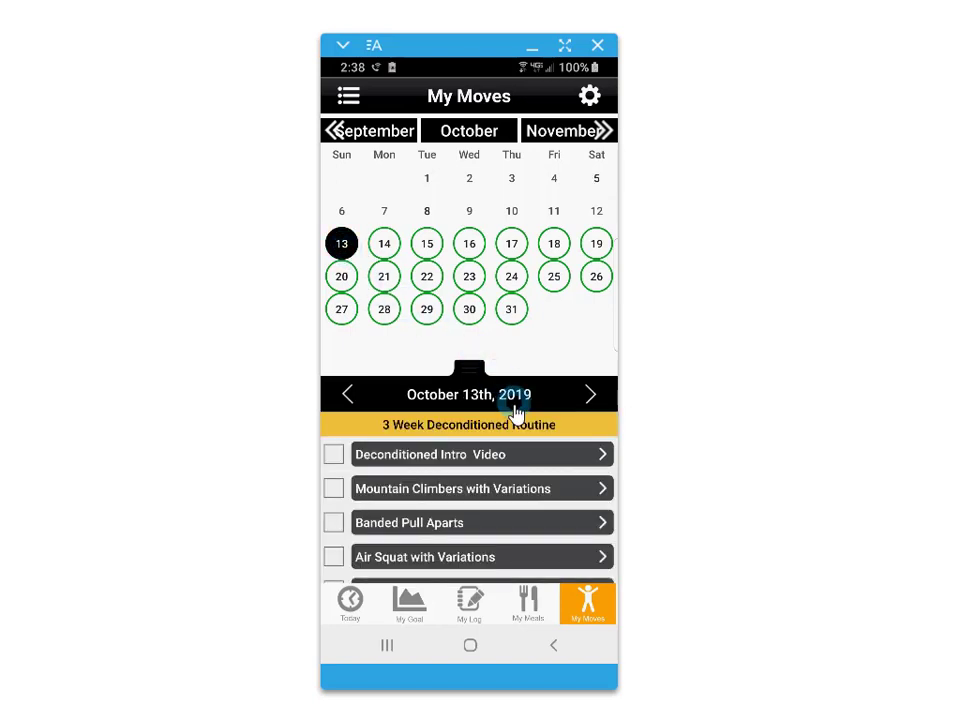
scroll(516, 456, "down", 2)
scroll(512, 474, "down", 2)
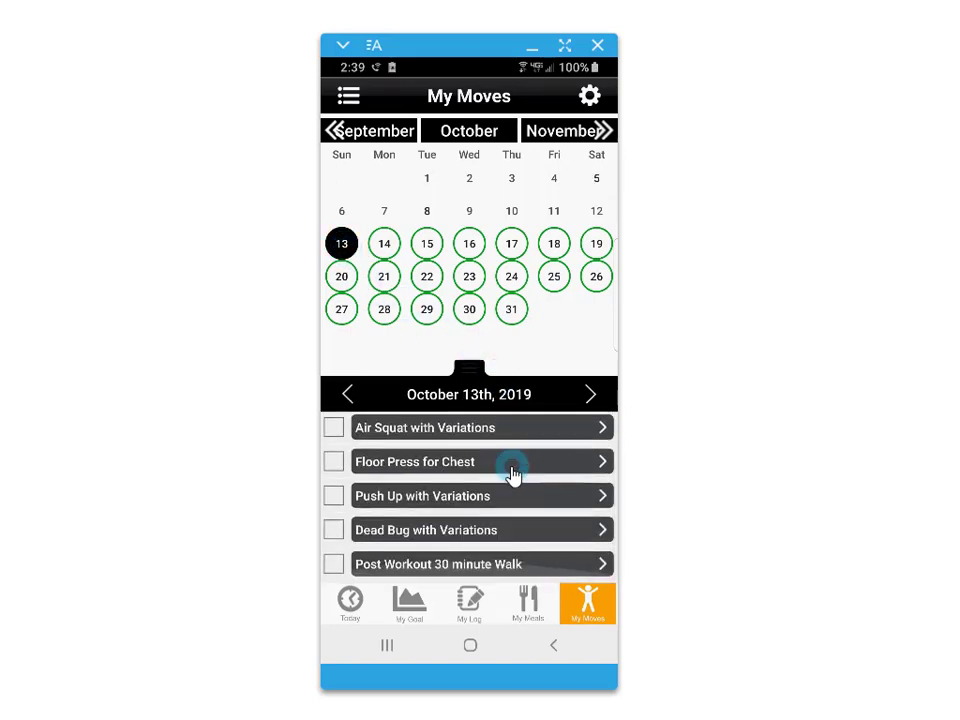
scroll(512, 474, "up", 3)
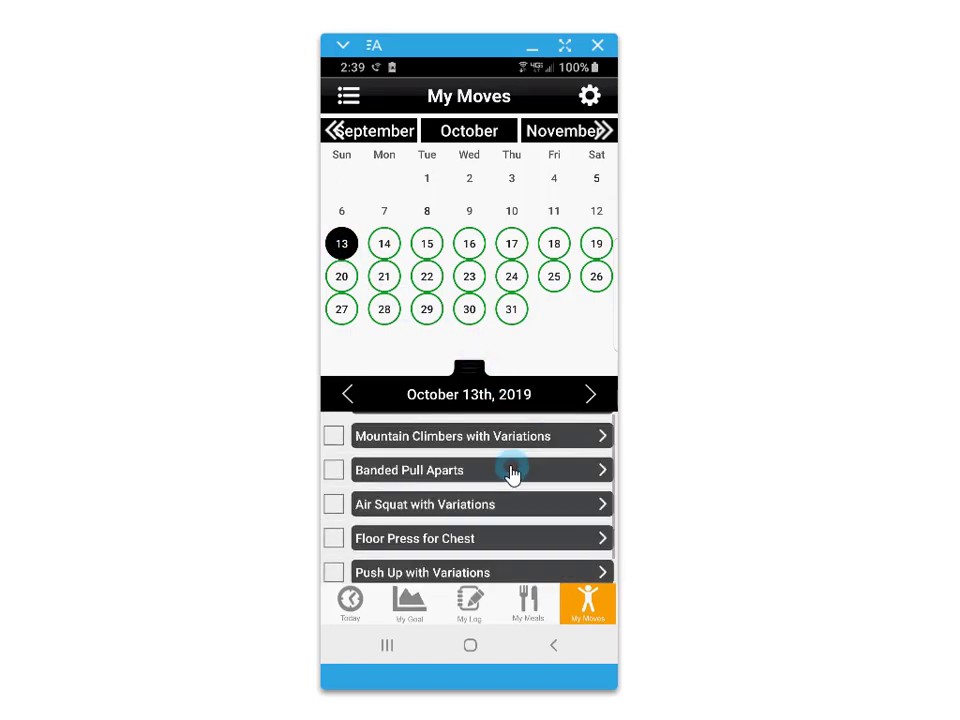
left_click(466, 370)
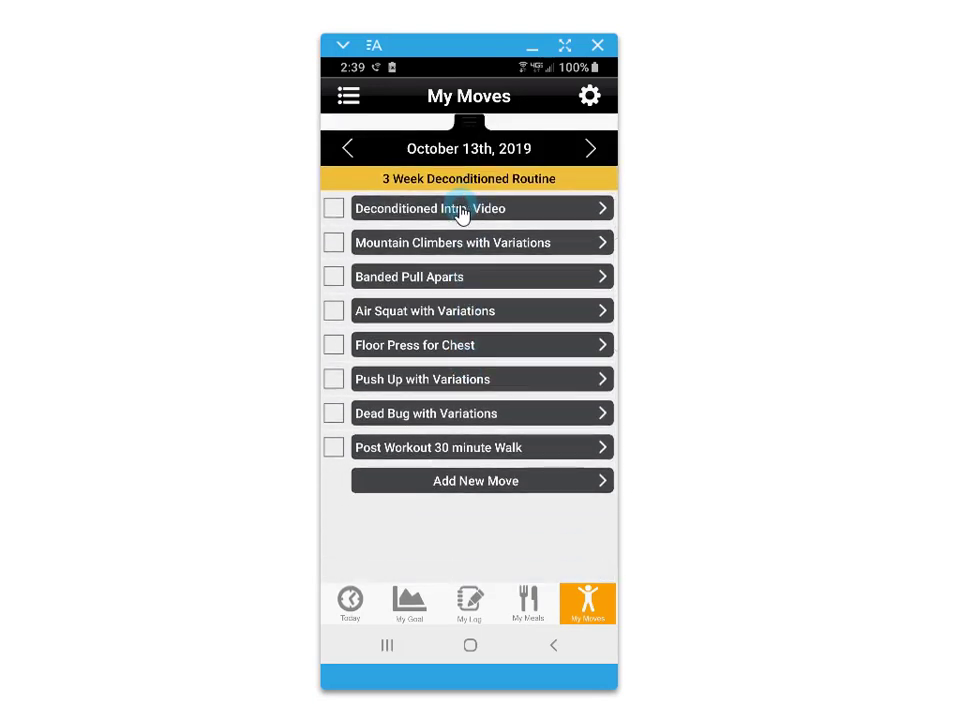
left_click(439, 244)
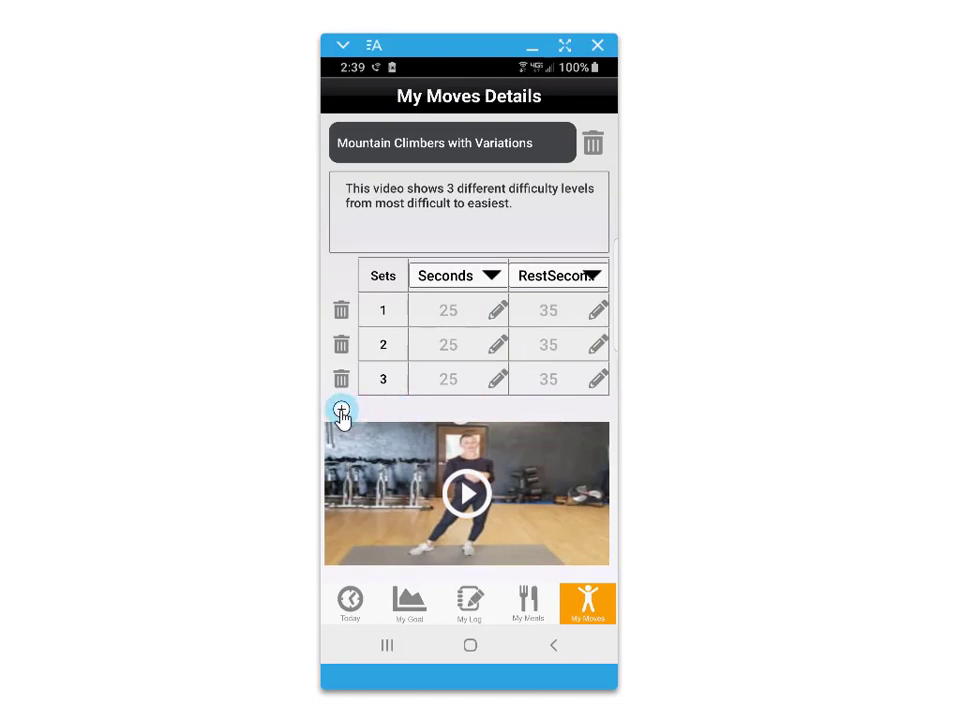
left_click(593, 145)
left_click(555, 646)
left_click(455, 497)
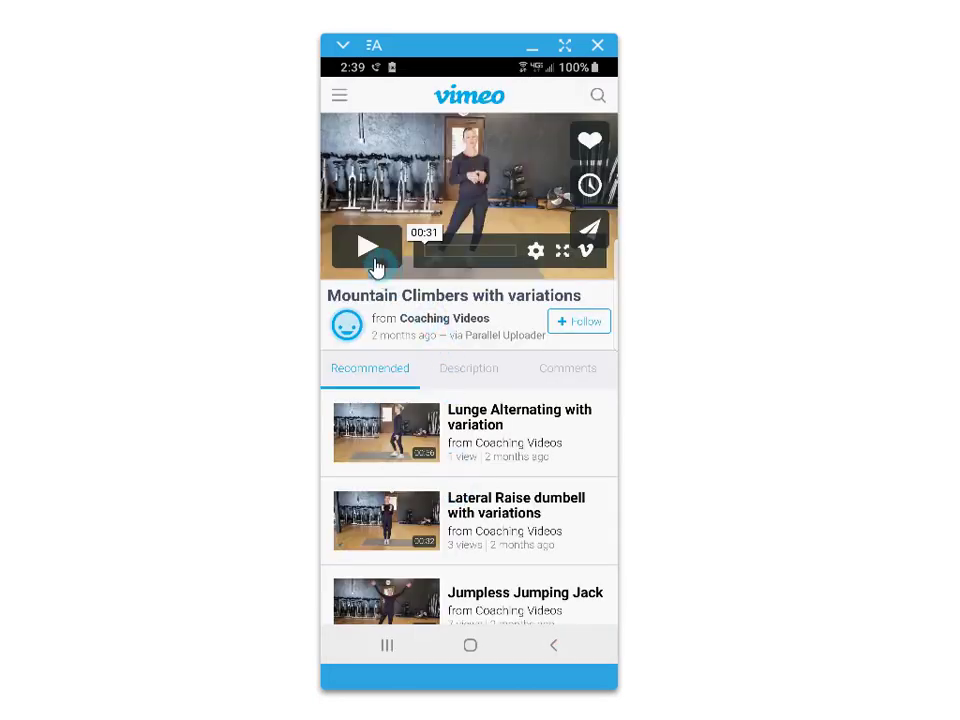
left_click(368, 250)
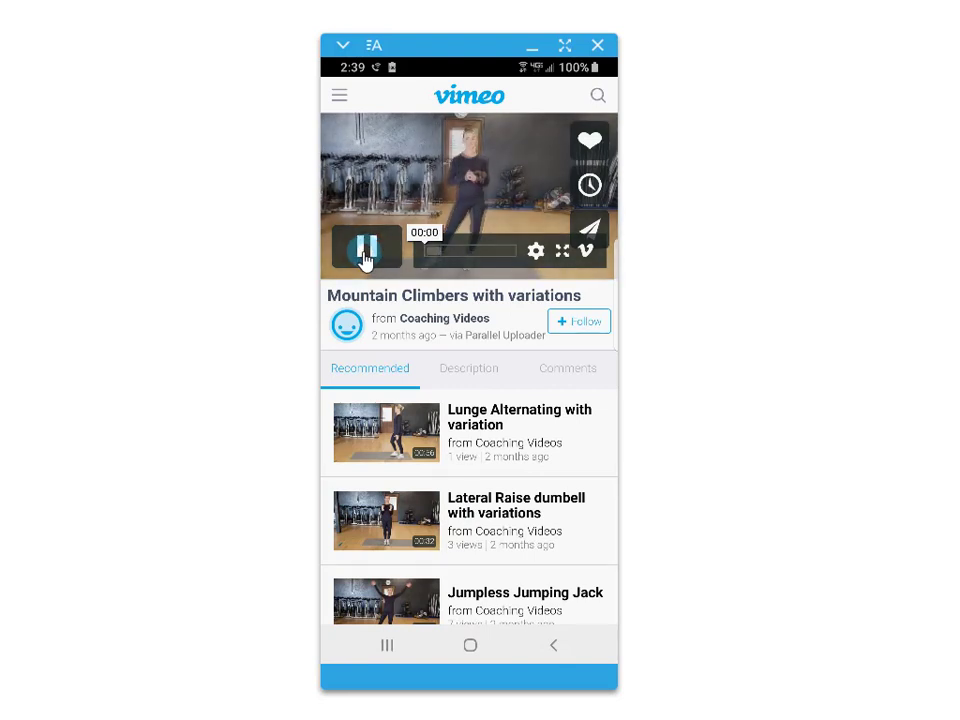
left_click(562, 251)
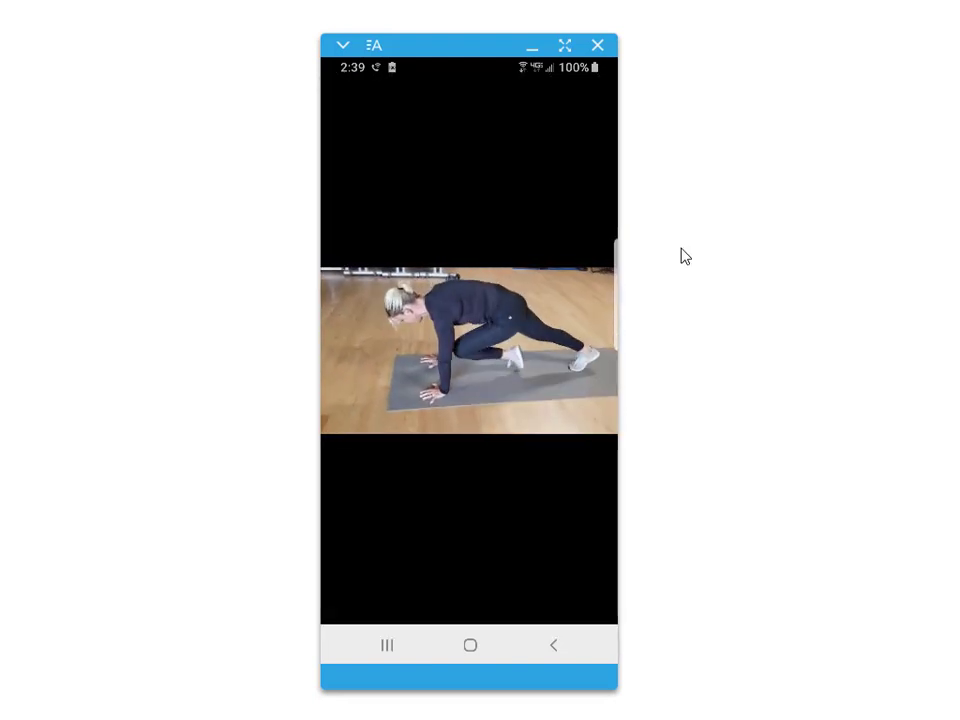
left_click(553, 645)
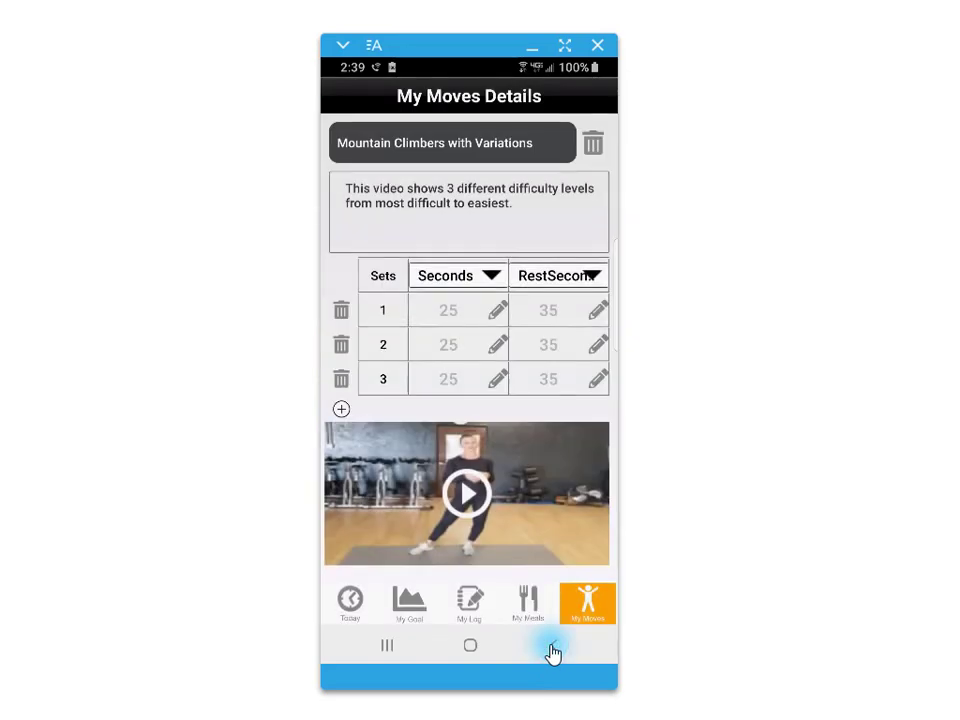
left_click(553, 648)
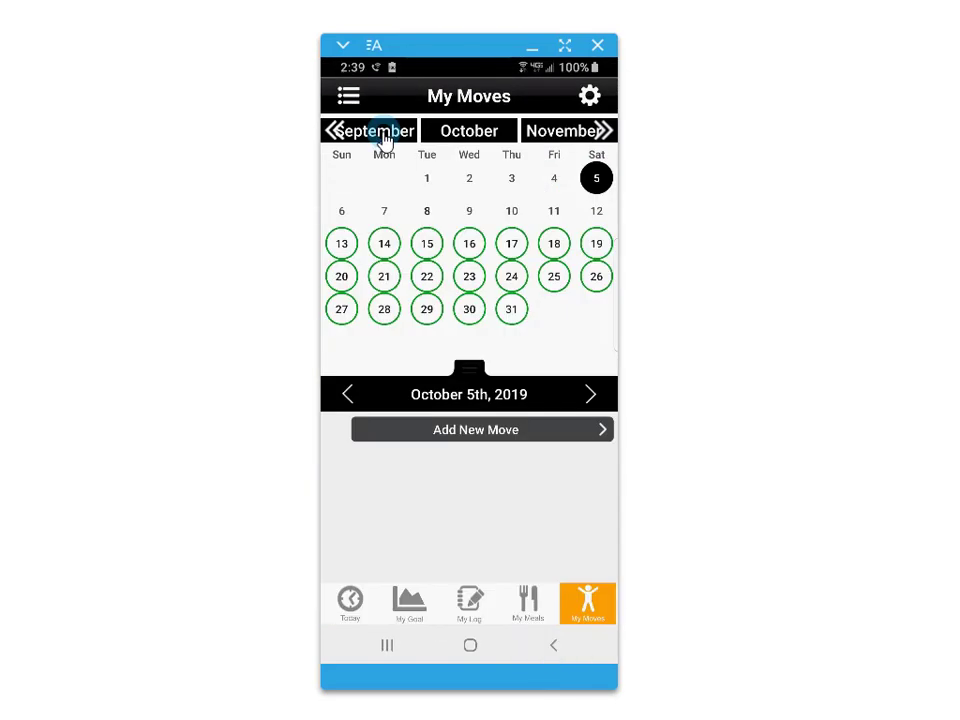
Select November 5th, 2019 on the moves calendar and start adding a new move.
left_click(348, 96)
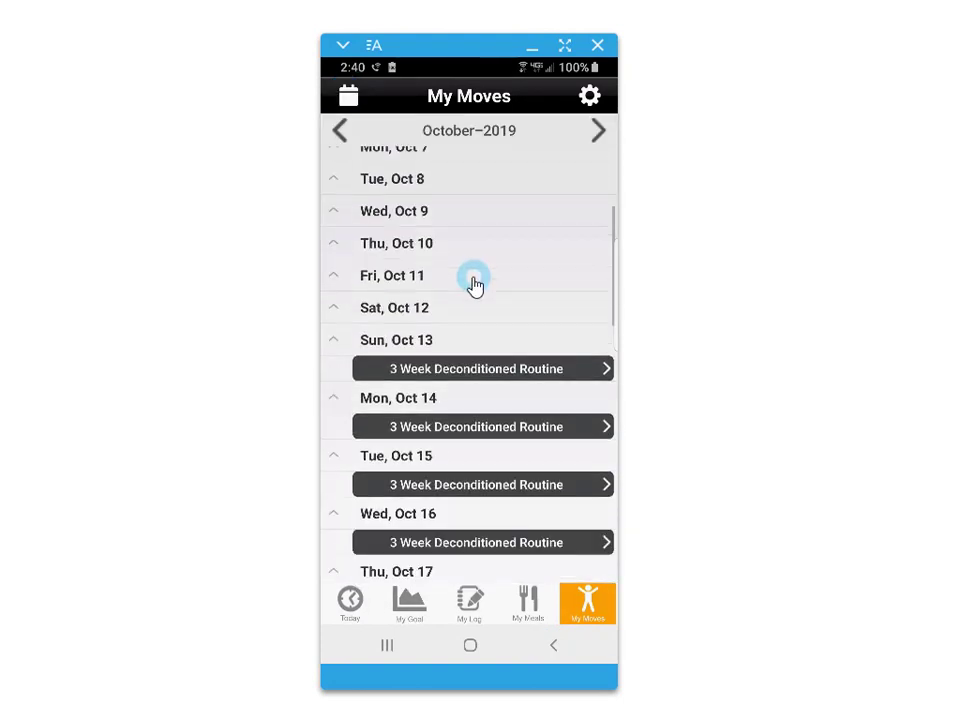
scroll(471, 285, "down", 4)
scroll(476, 280, "down", 5)
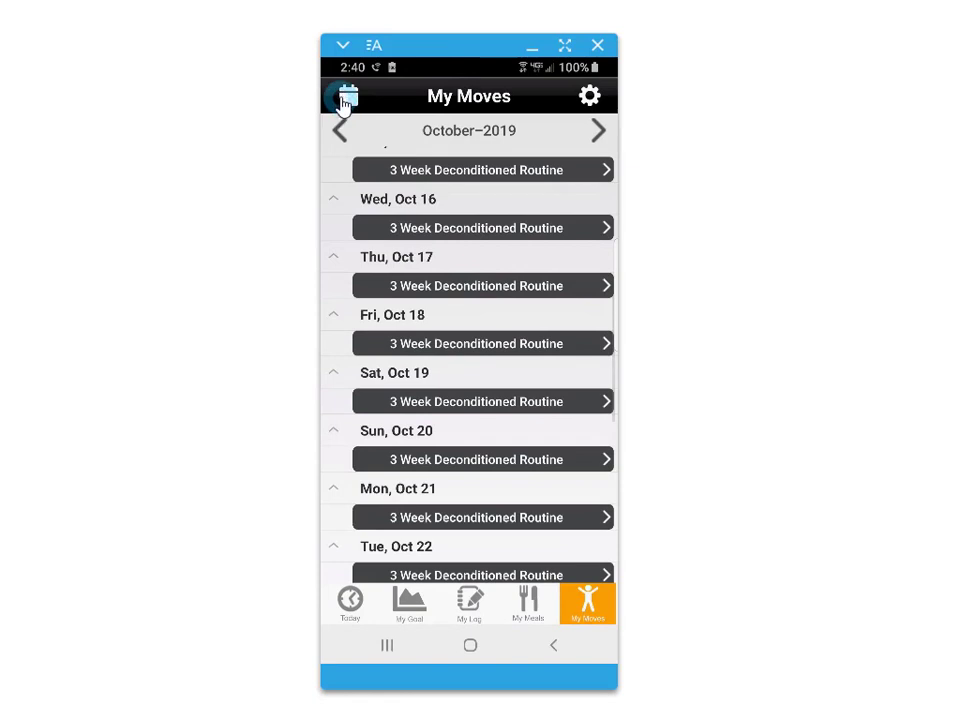
left_click(346, 96)
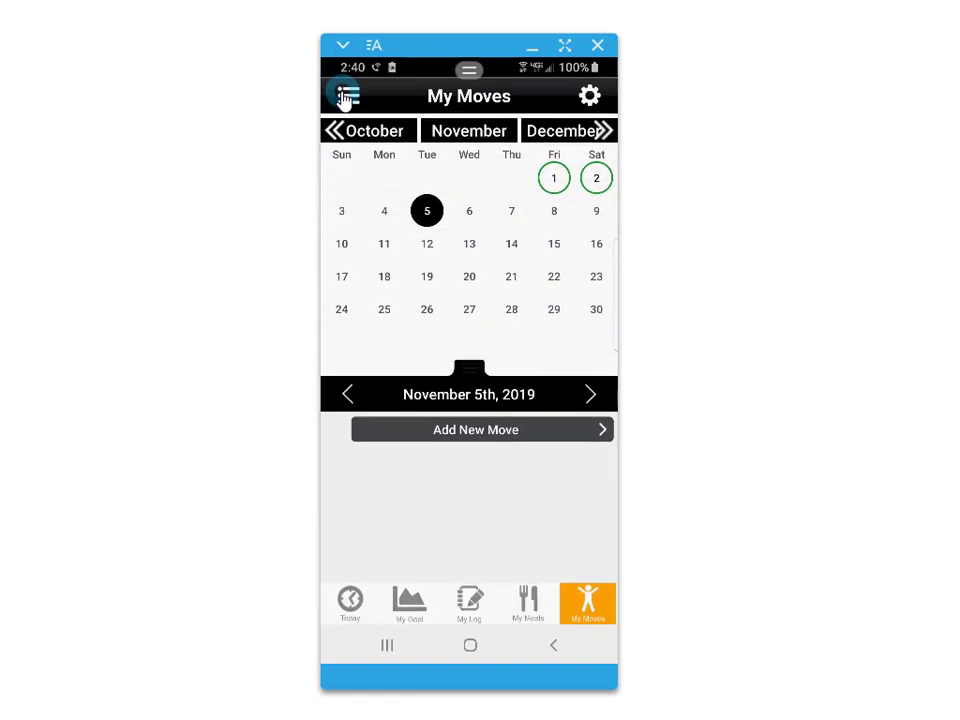
left_click(426, 212)
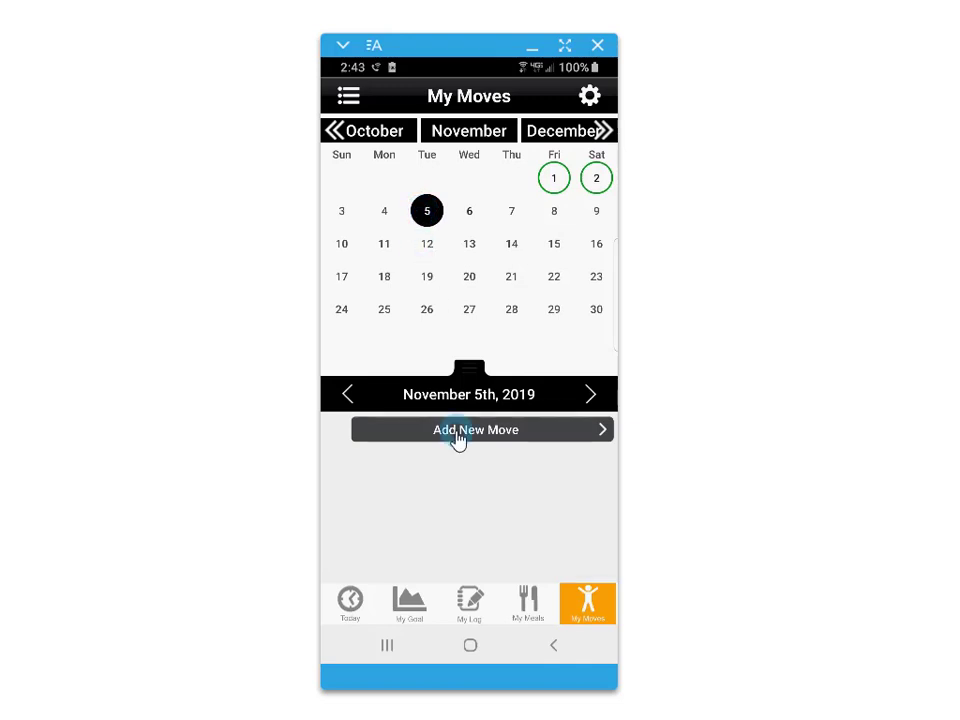
left_click(456, 439)
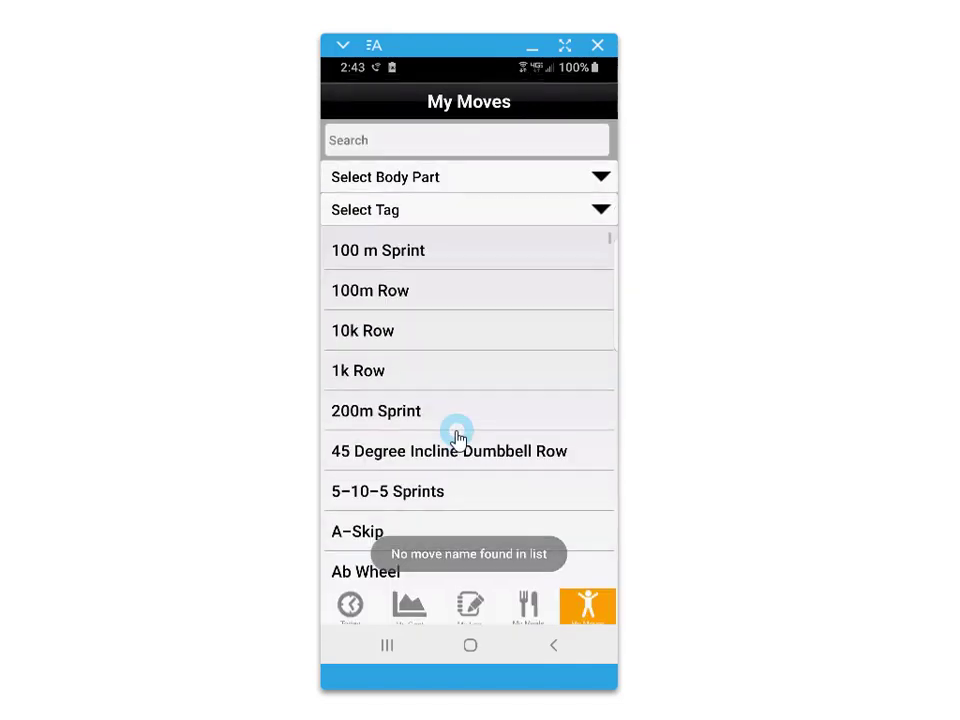
Filter moves to chest and add Bench Press to November 5th with Add & Edit.
left_click(393, 173)
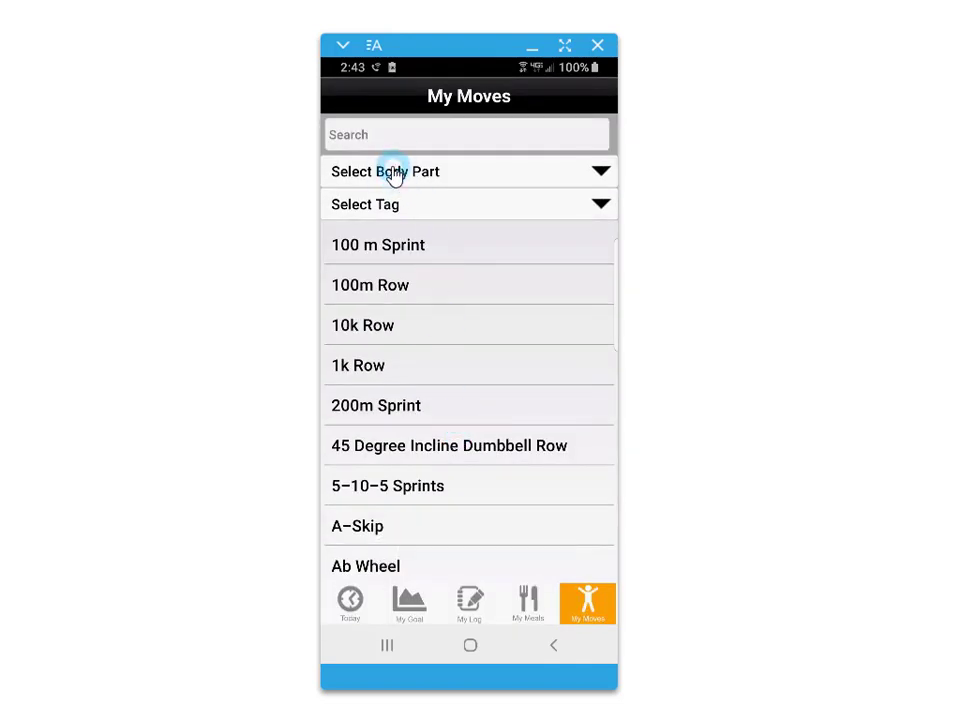
left_click_drag(393, 173, 375, 350)
left_click_drag(516, 249, 388, 321)
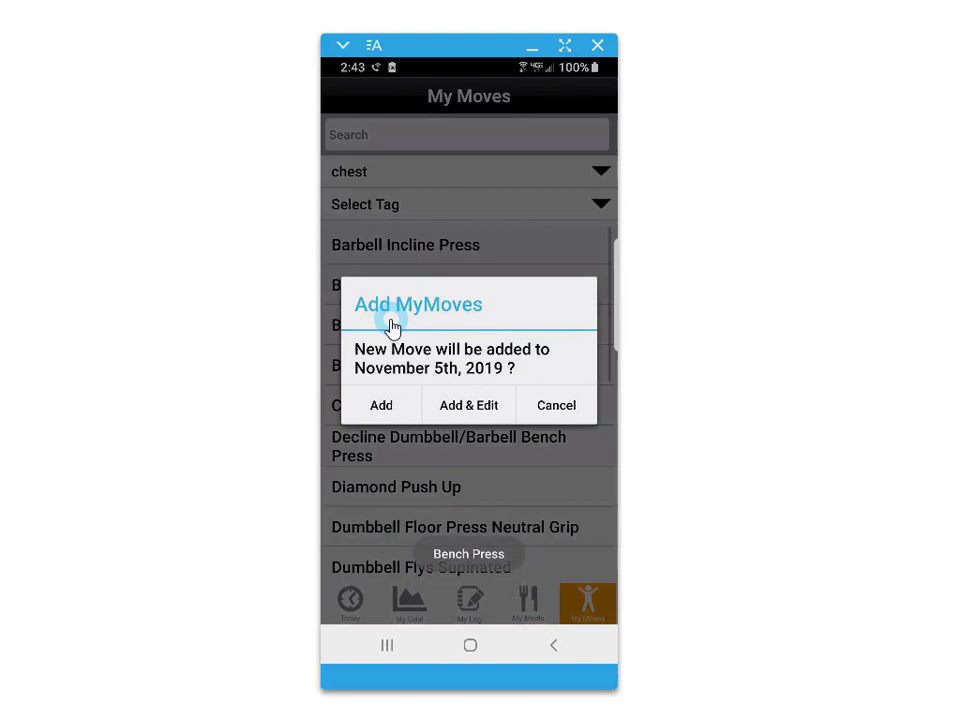
left_click_drag(461, 398, 461, 398)
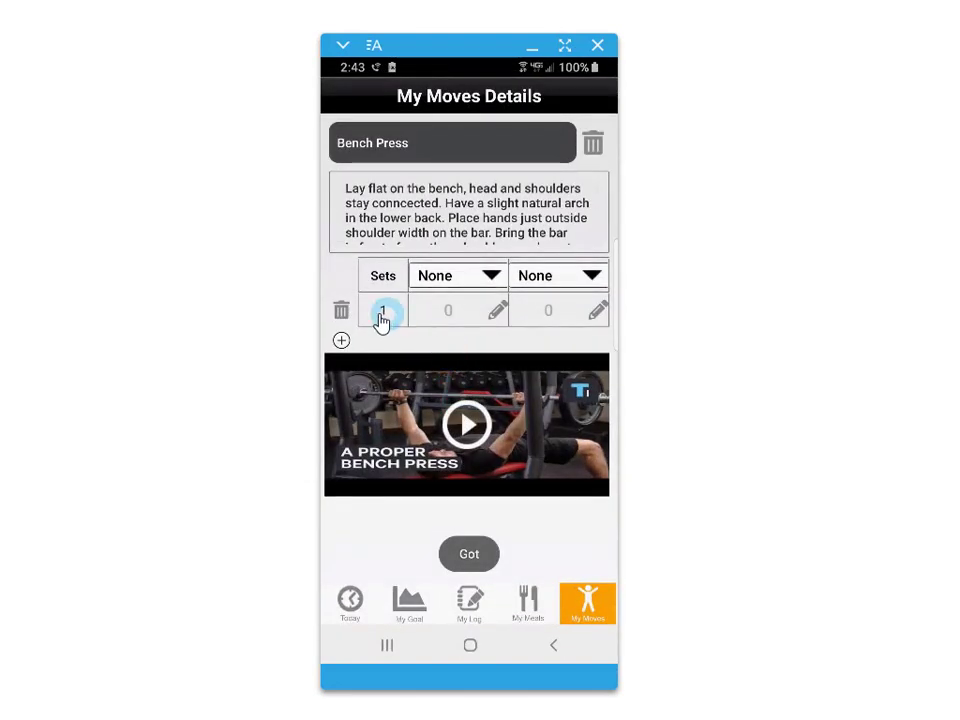
Add two more Bench Press set rows and measure the columns in Repetitions and Pounds.
left_click(342, 341)
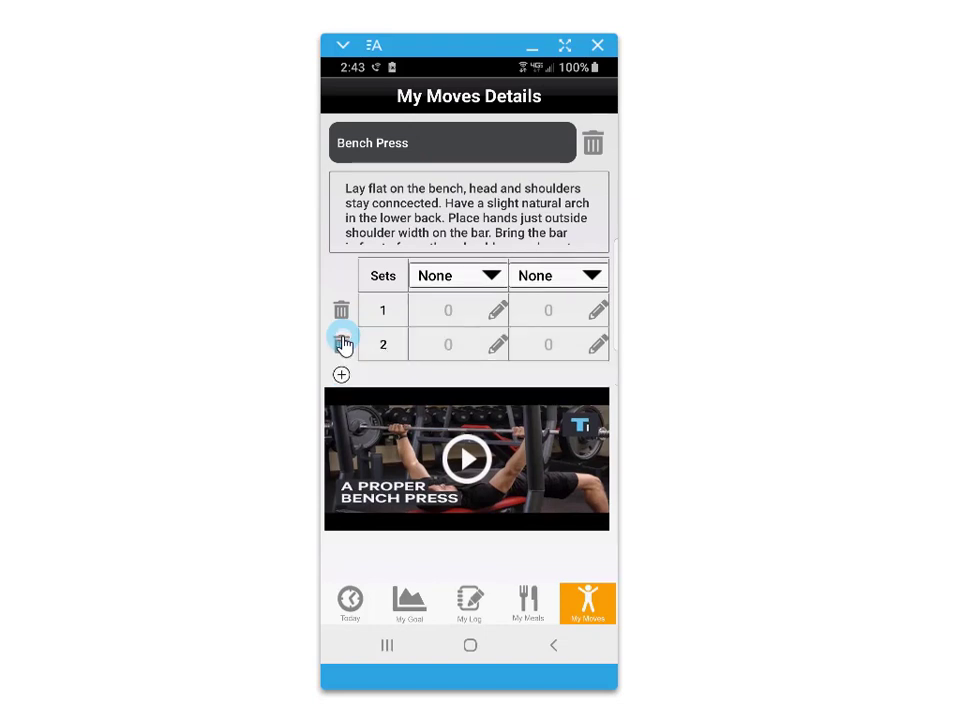
left_click(341, 375)
left_click(490, 276)
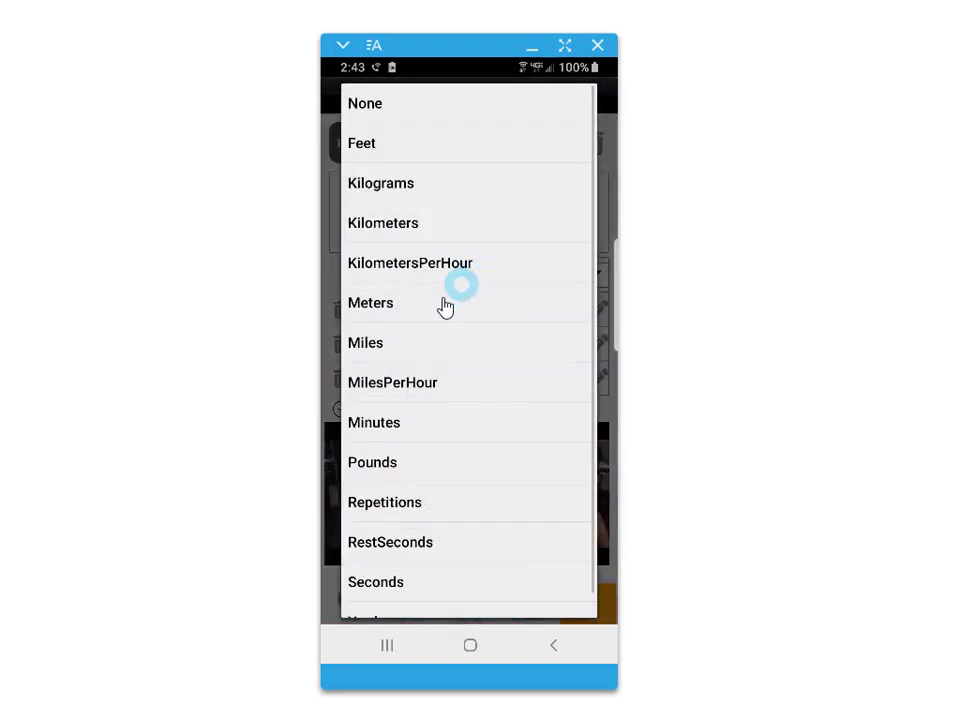
left_click(386, 502)
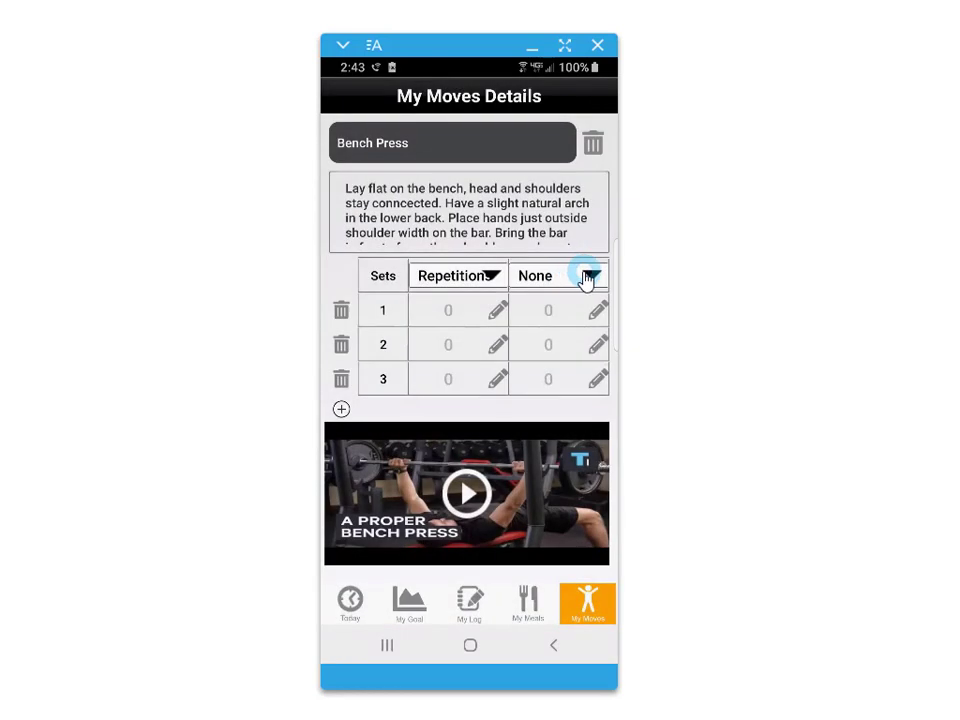
left_click(588, 279)
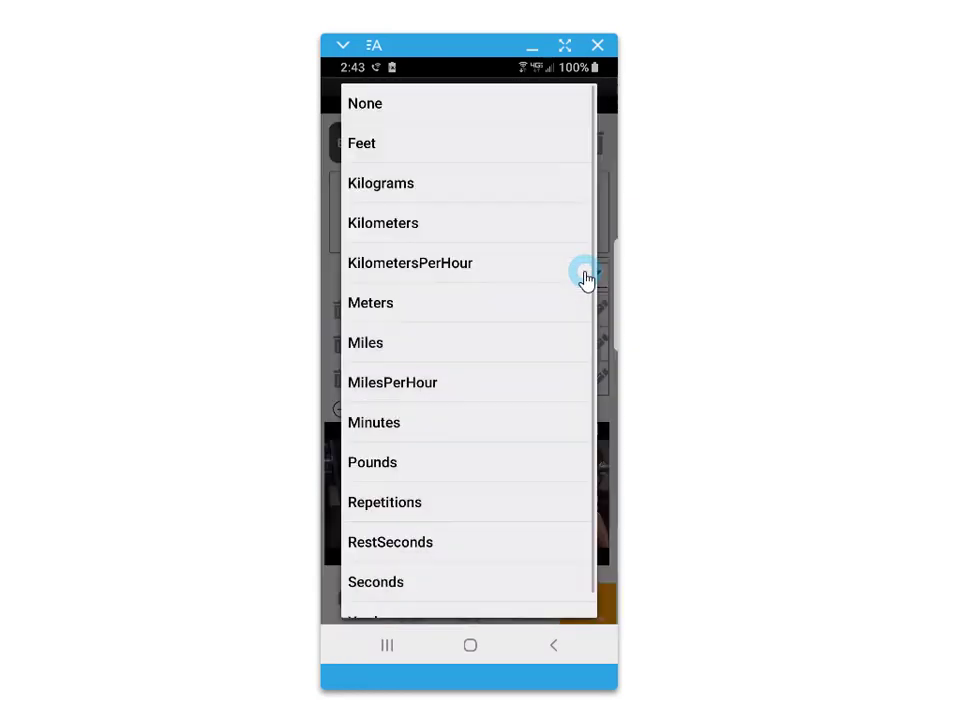
left_click(376, 470)
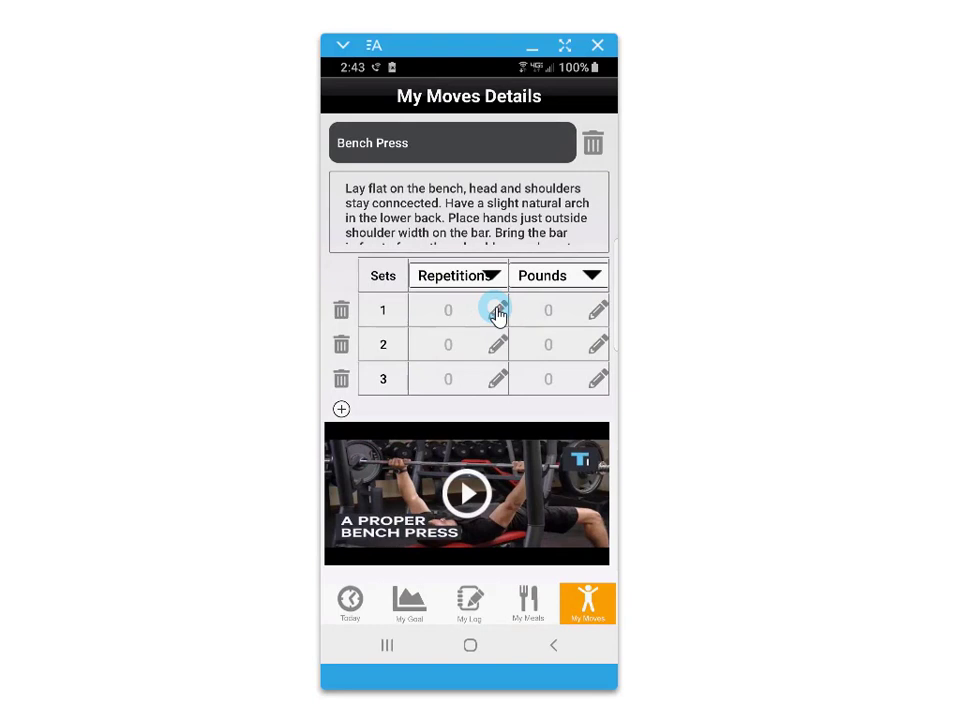
Enter set 1 as 16 reps at 145 lb and set 2 as 12 reps at 180 lb.
left_click(499, 313)
type("16")
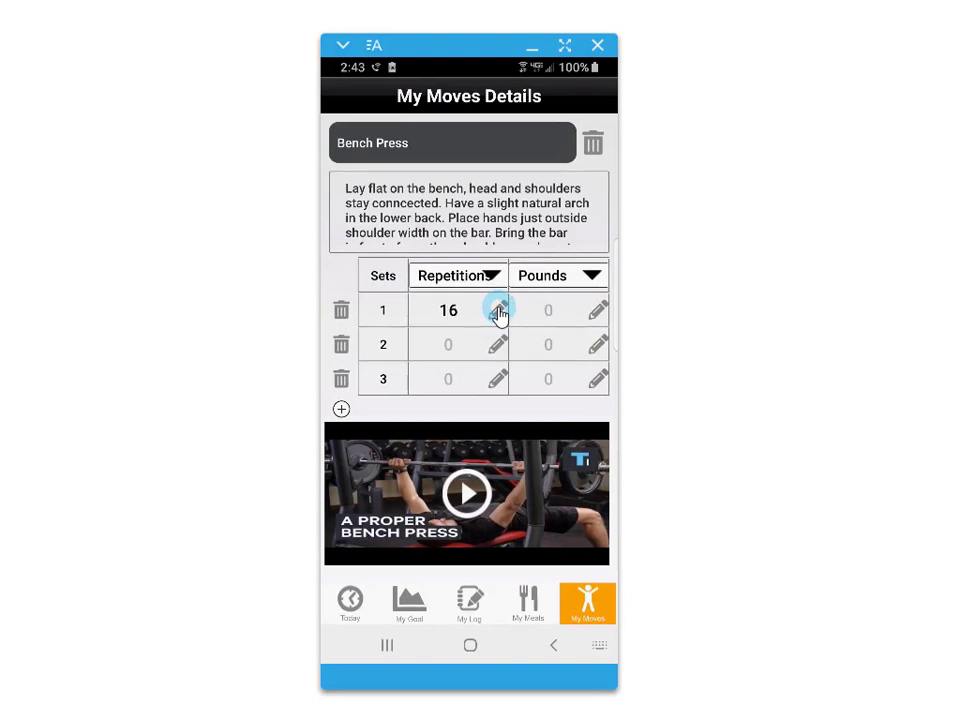
left_click(549, 313)
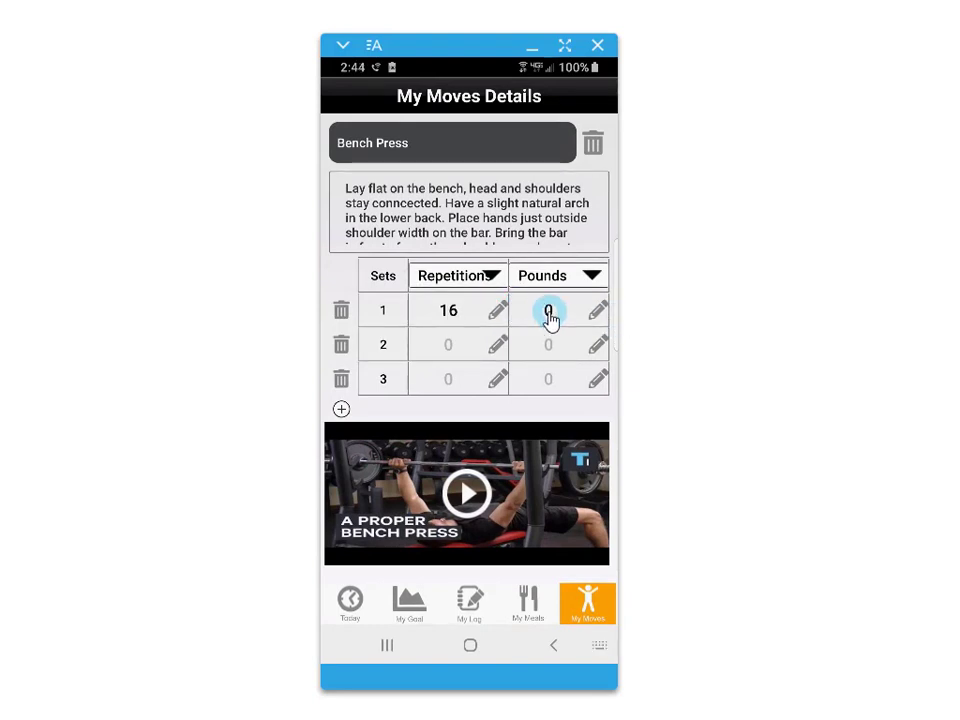
left_click(565, 320)
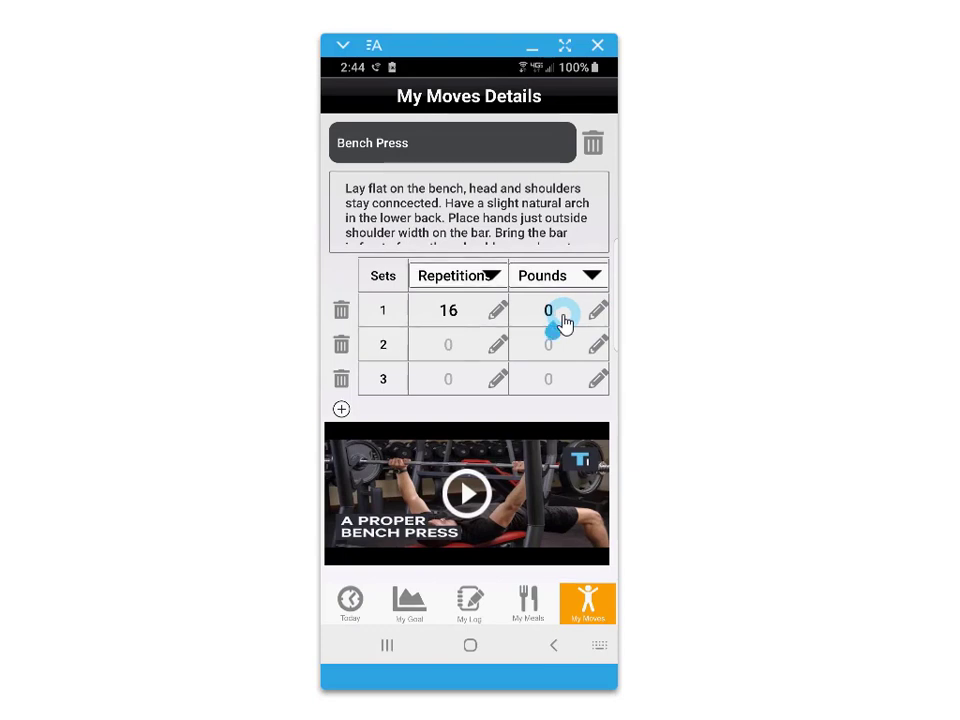
left_click(499, 343)
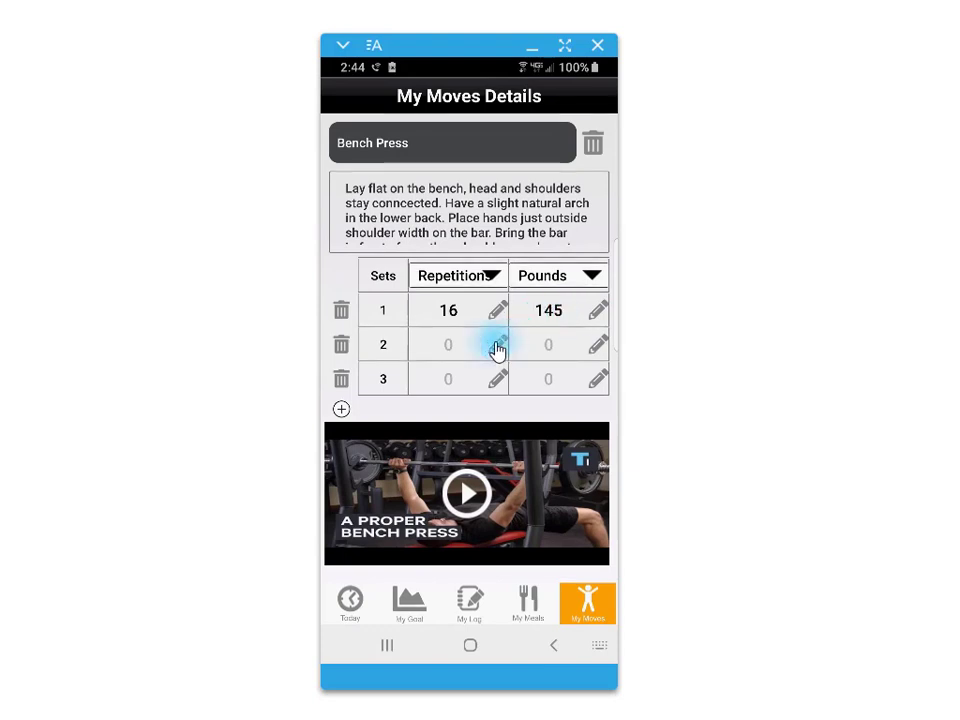
left_click(455, 346)
type("12")
left_click(598, 344)
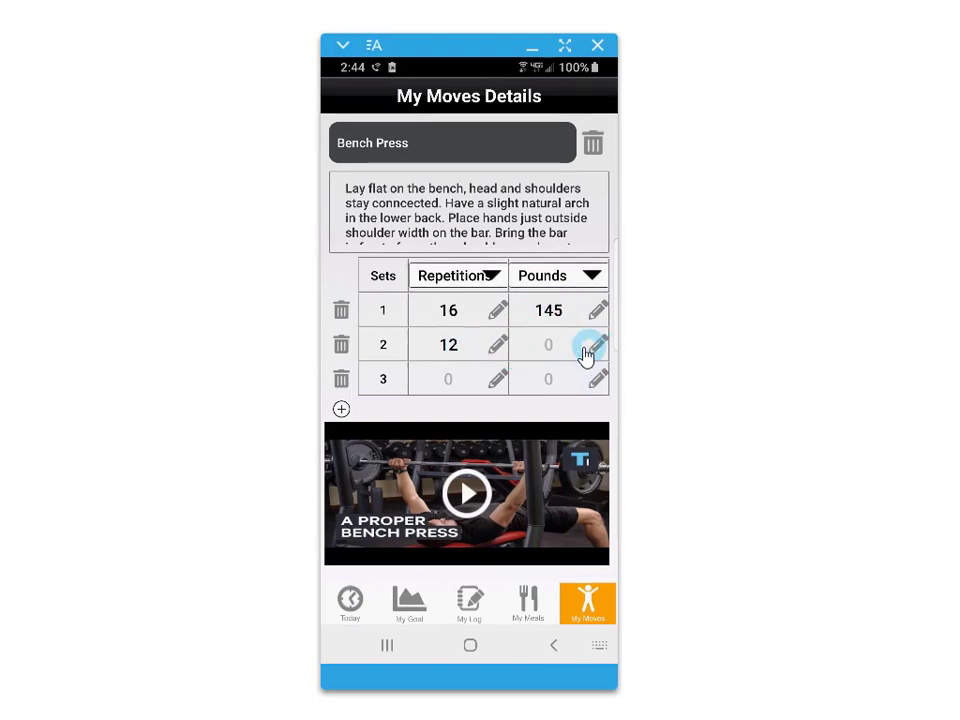
left_click(550, 346)
type("180")
left_click(593, 362)
Enter set 3 as 10 reps at 190 lb, then play the bench press tutorial video.
left_click(498, 380)
type("10")
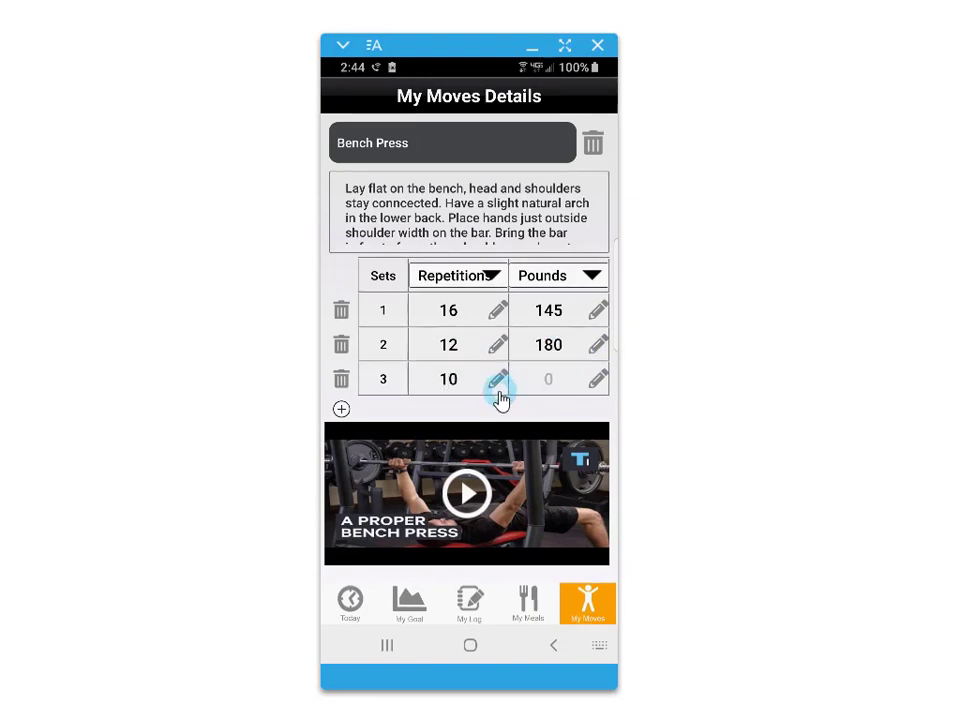
left_click(597, 381)
type("10")
left_click(467, 494)
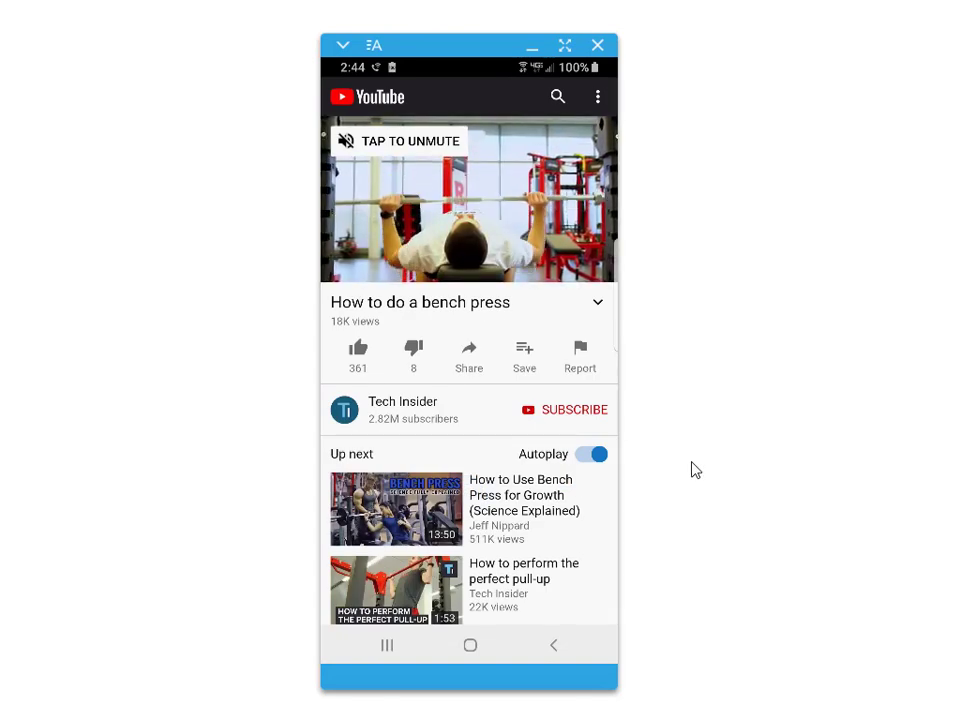
left_click(599, 260)
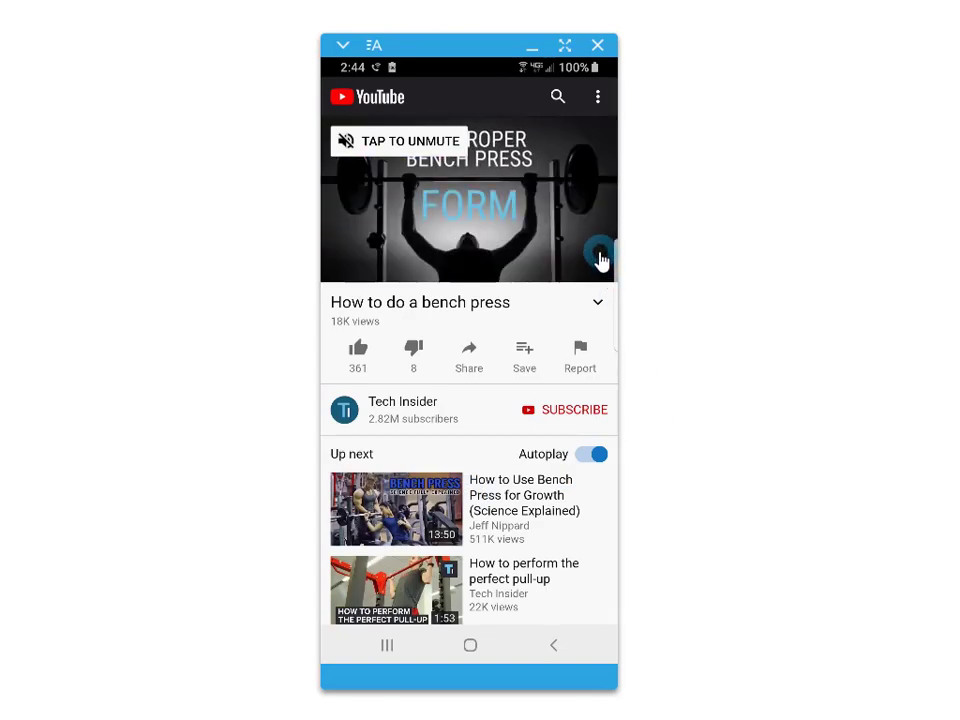
left_click(553, 645)
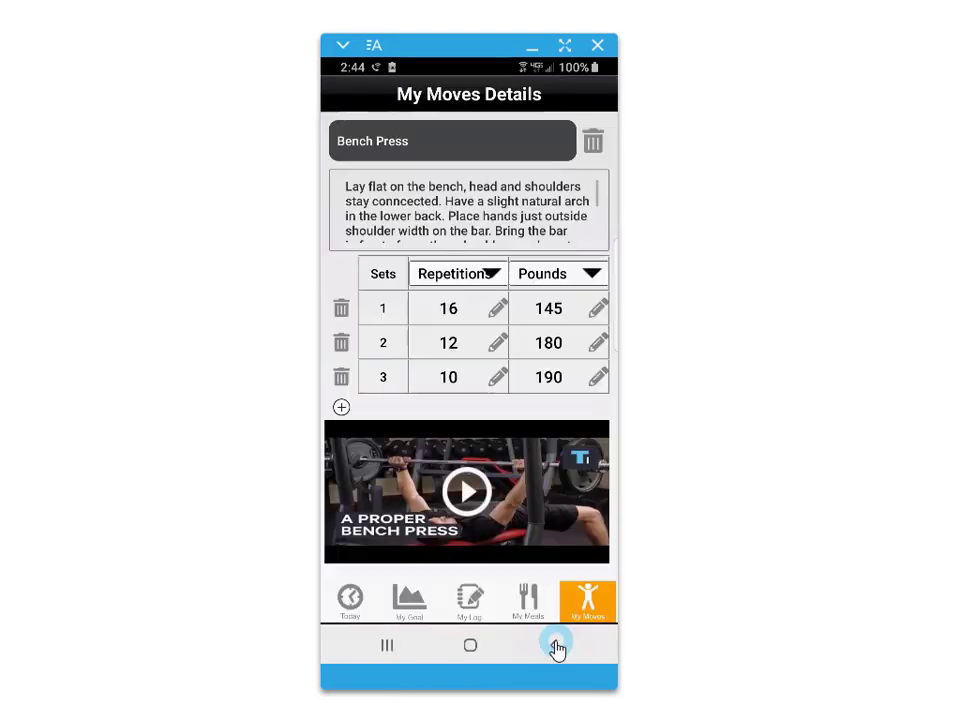
Check off Mountain Climbers, Banded Pull Aparts, Air Squat and Floor Press in the October 20th routine.
key("Escape")
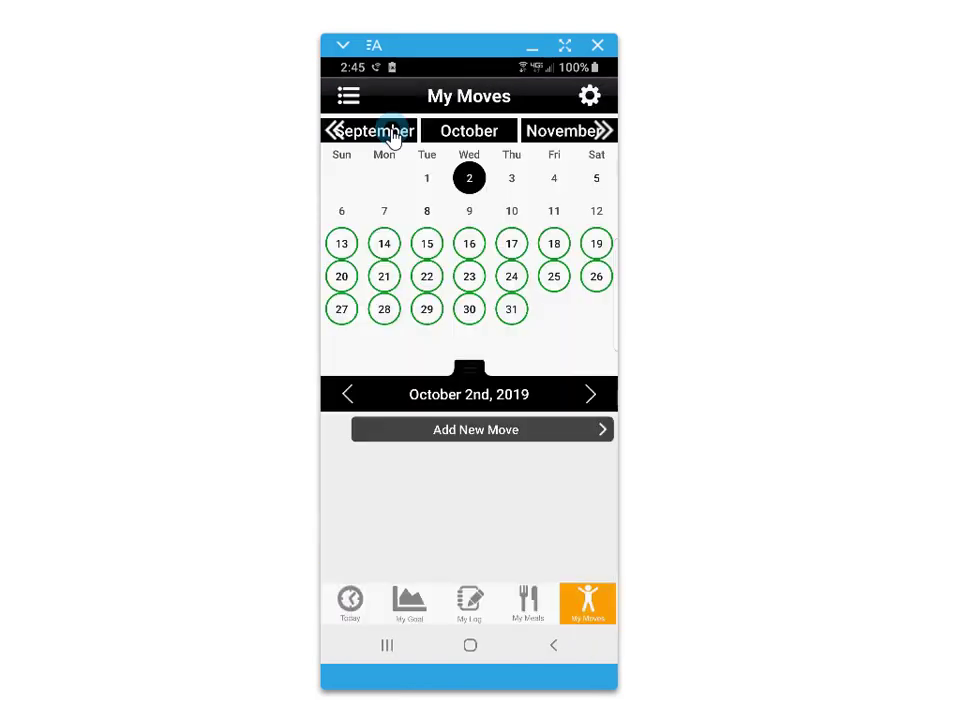
left_click(341, 277)
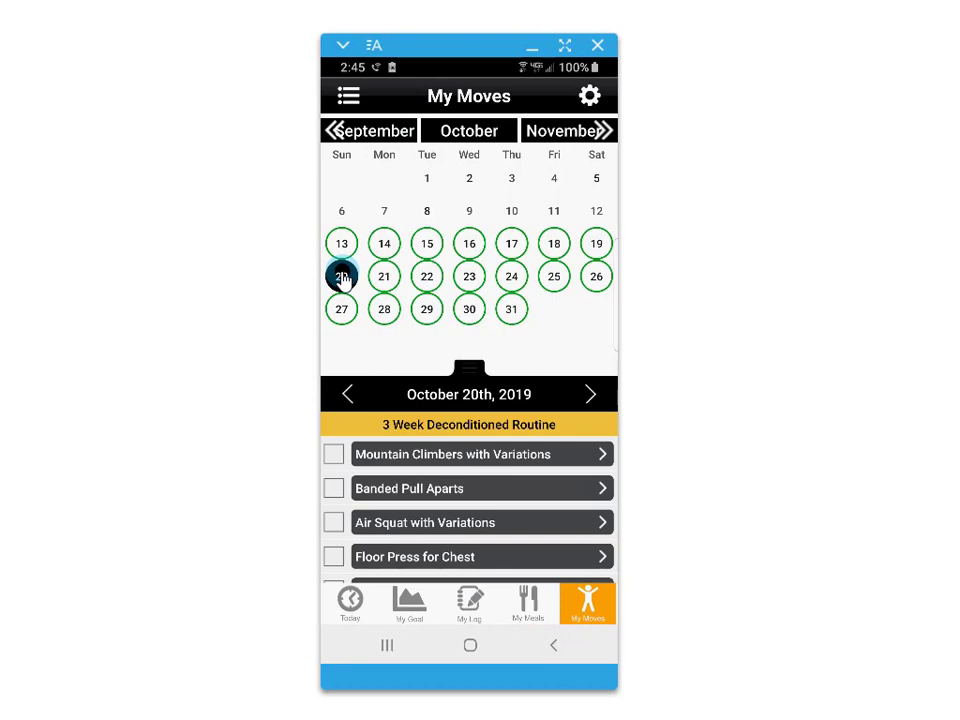
left_click(334, 459)
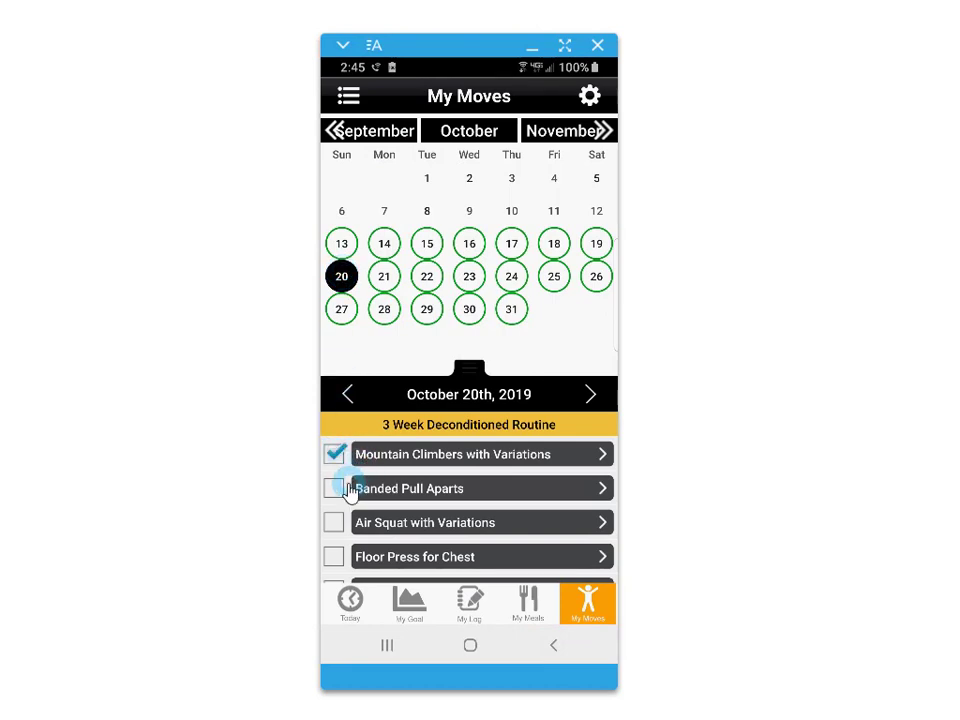
left_click(335, 490)
left_click(336, 523)
left_click(334, 557)
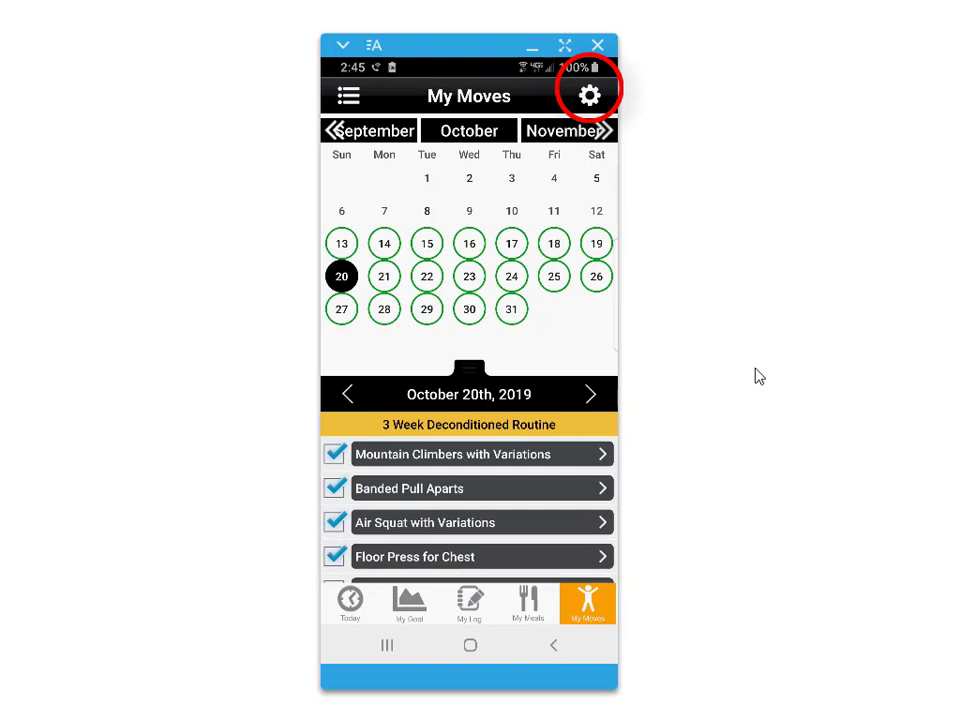